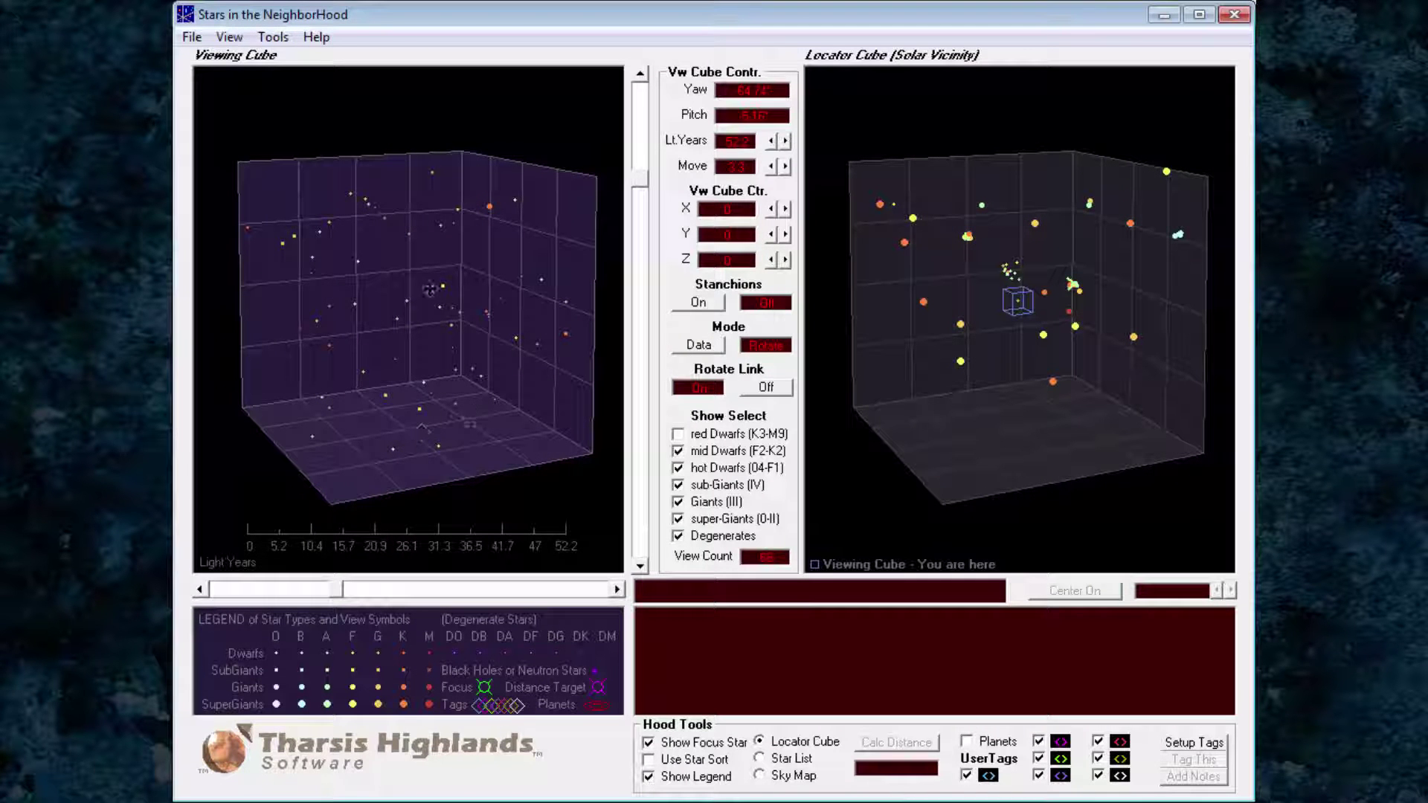
Open the Cancer.tg user settings file from the File menu
{"action": "left_click", "coordinate": [191, 36]}
{"action": "left_click", "coordinate": [235, 82]}
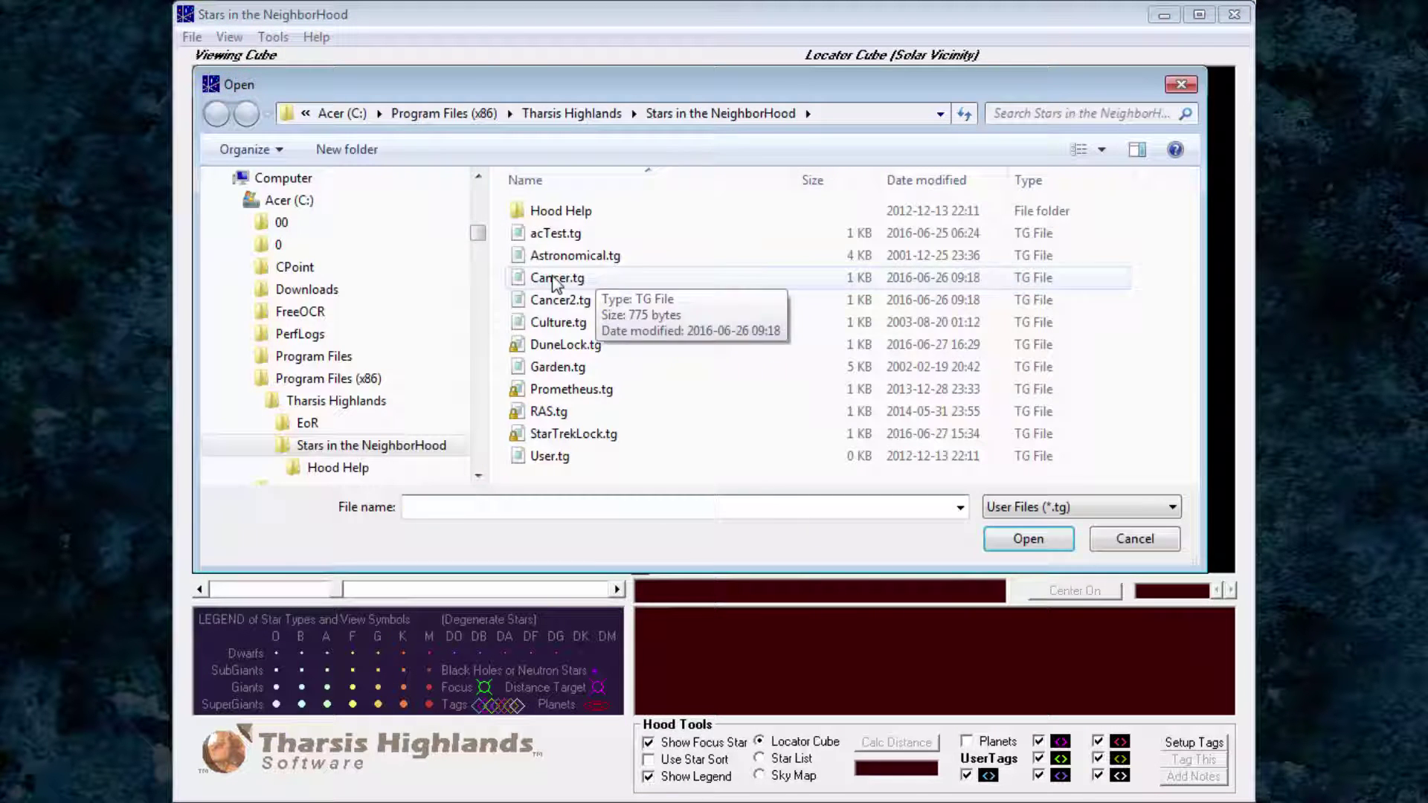
{"action": "left_click", "coordinate": [554, 276]}
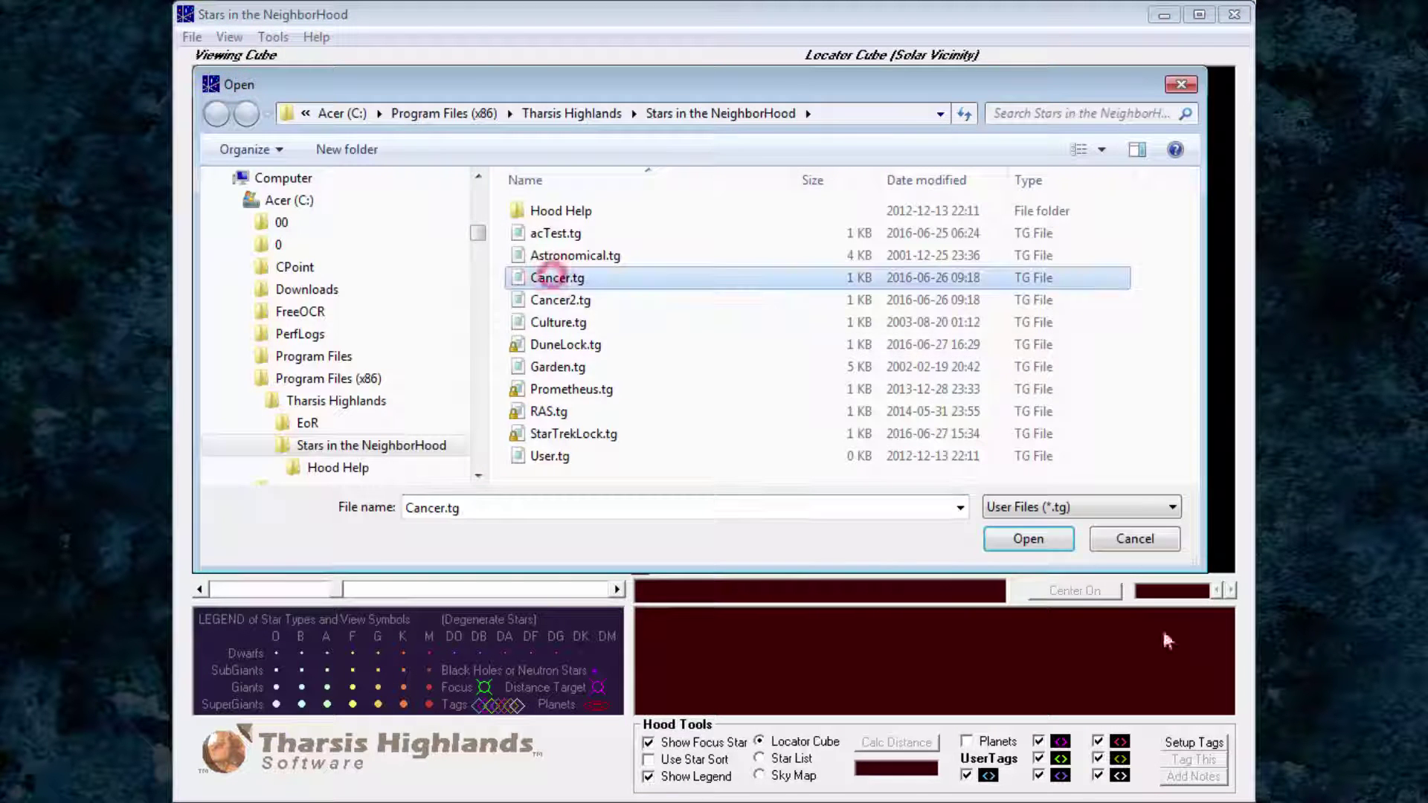
{"action": "left_click", "coordinate": [1037, 537]}
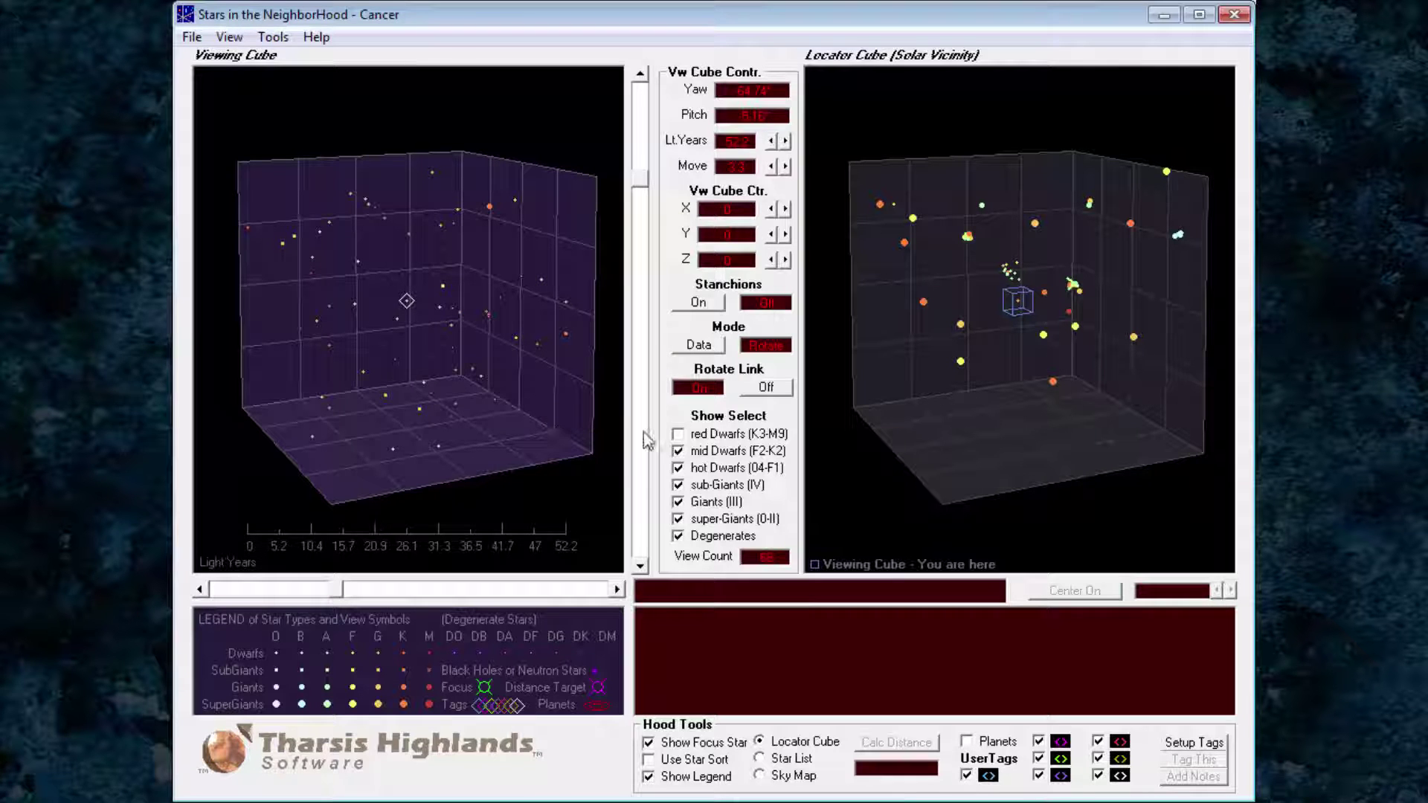
Include red dwarfs, enlarge the cube to 104.4 light-years and set the move step to 52.2
{"action": "left_click", "coordinate": [677, 434]}
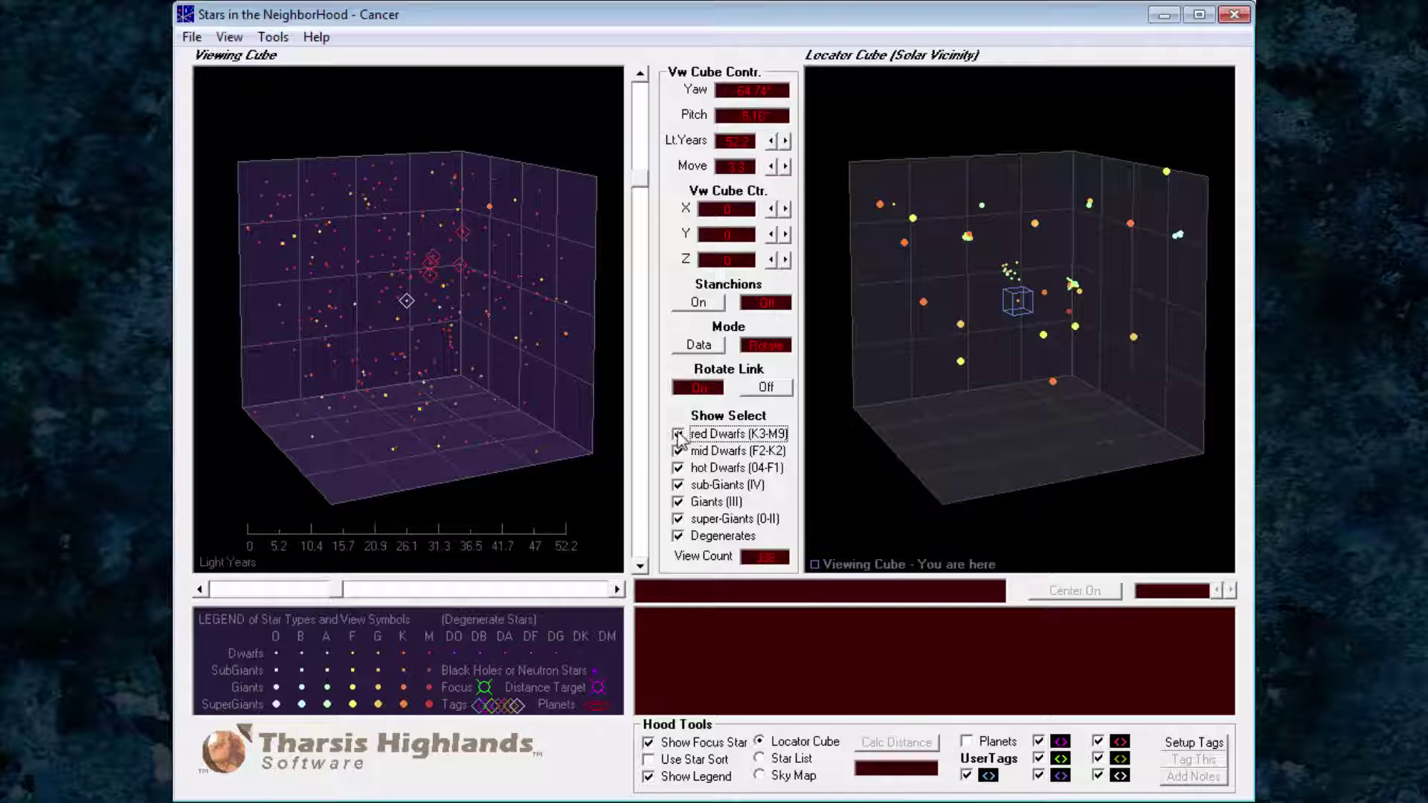
{"action": "left_click", "coordinate": [786, 142]}
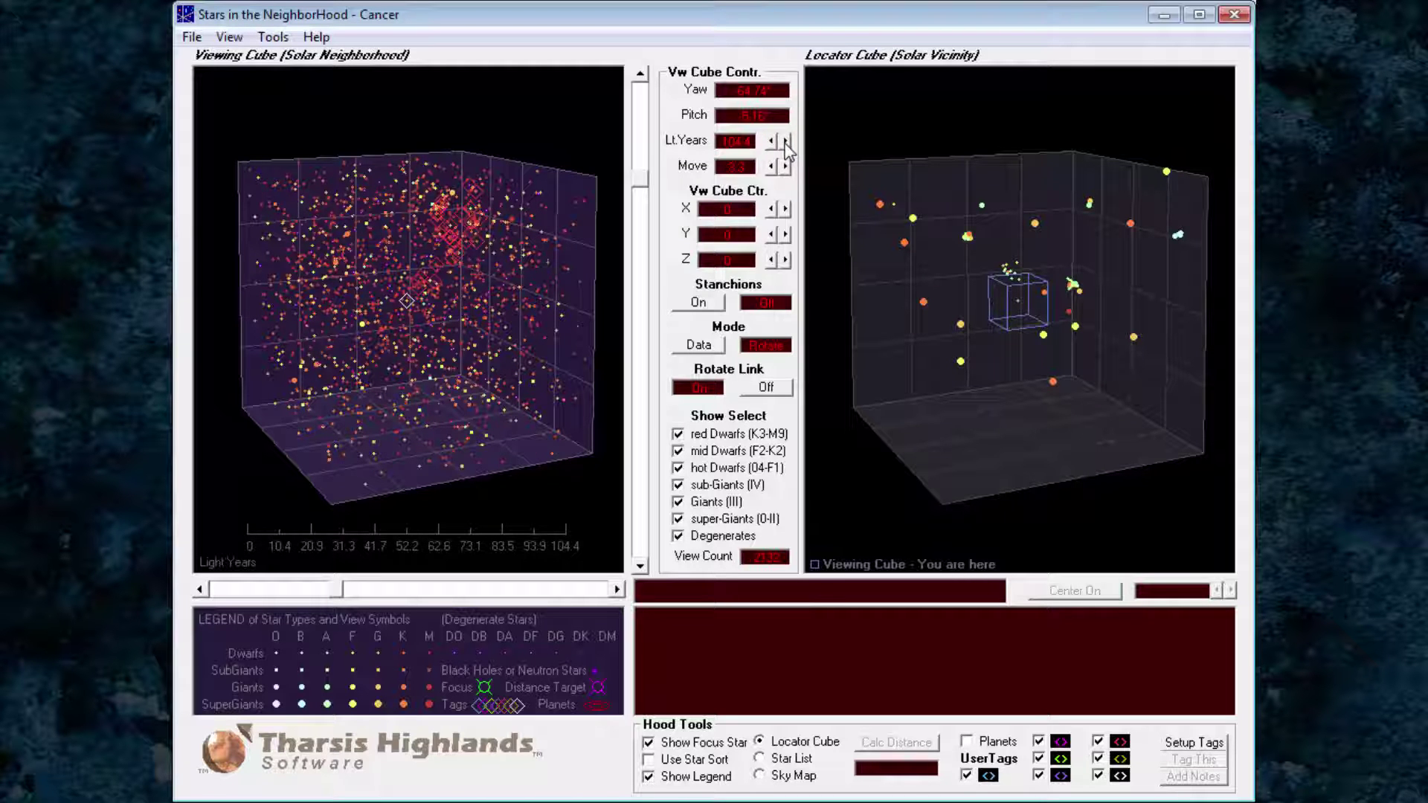
{"action": "left_click", "coordinate": [786, 167]}
{"action": "left_click", "coordinate": [786, 166]}
Shift the cube centre to 52.2 on X, Y and Z, then rotate the cube
{"action": "left_click", "coordinate": [773, 210]}
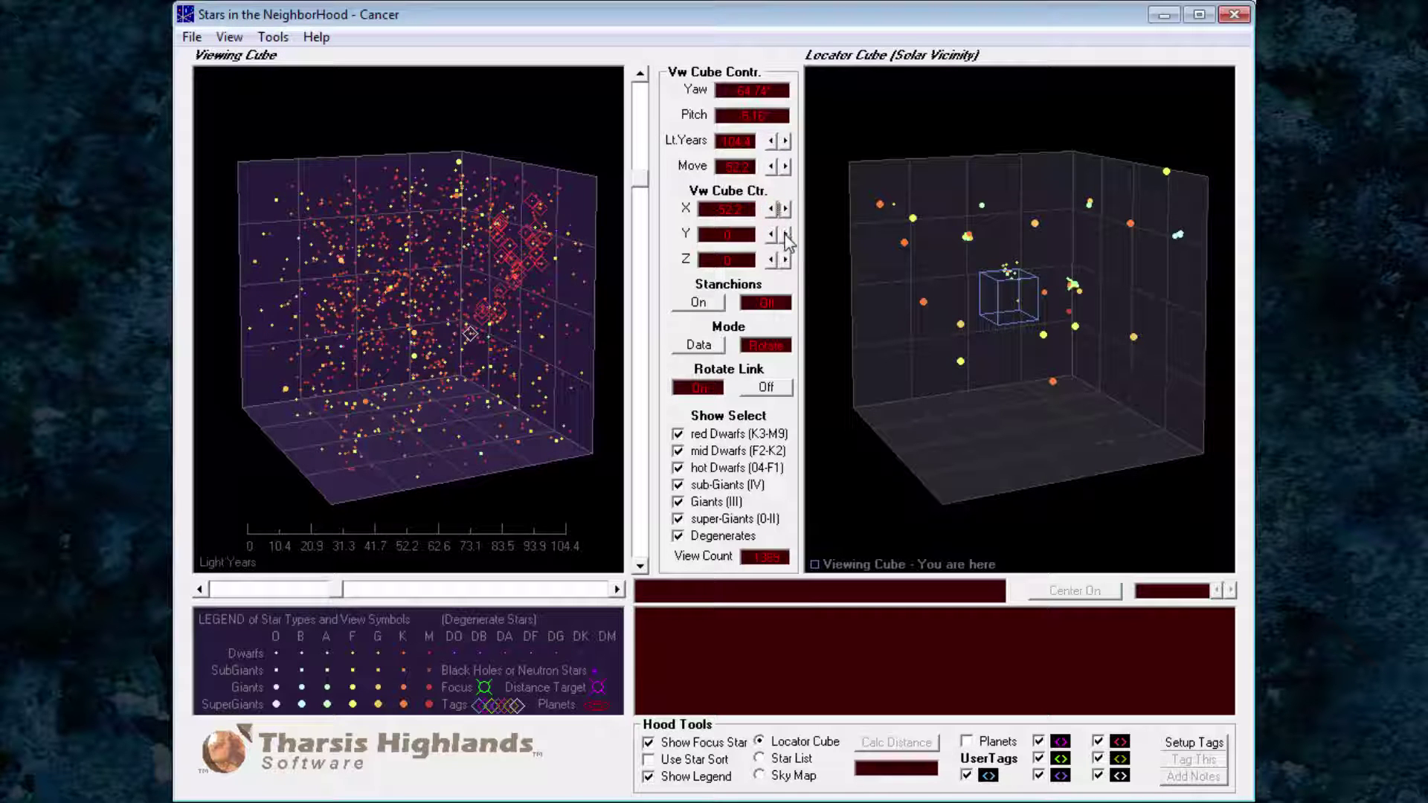
{"action": "left_click", "coordinate": [786, 235]}
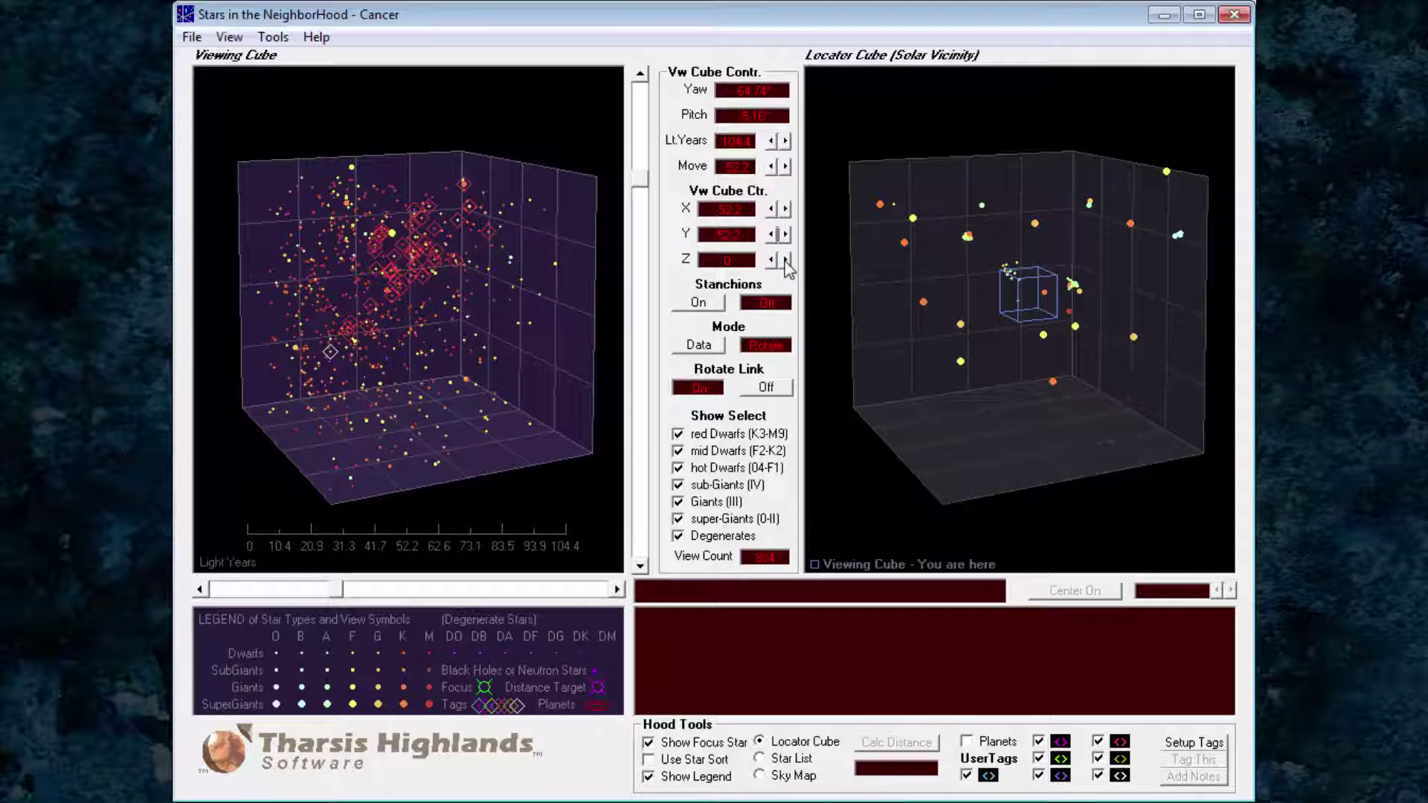
{"action": "left_click", "coordinate": [786, 260]}
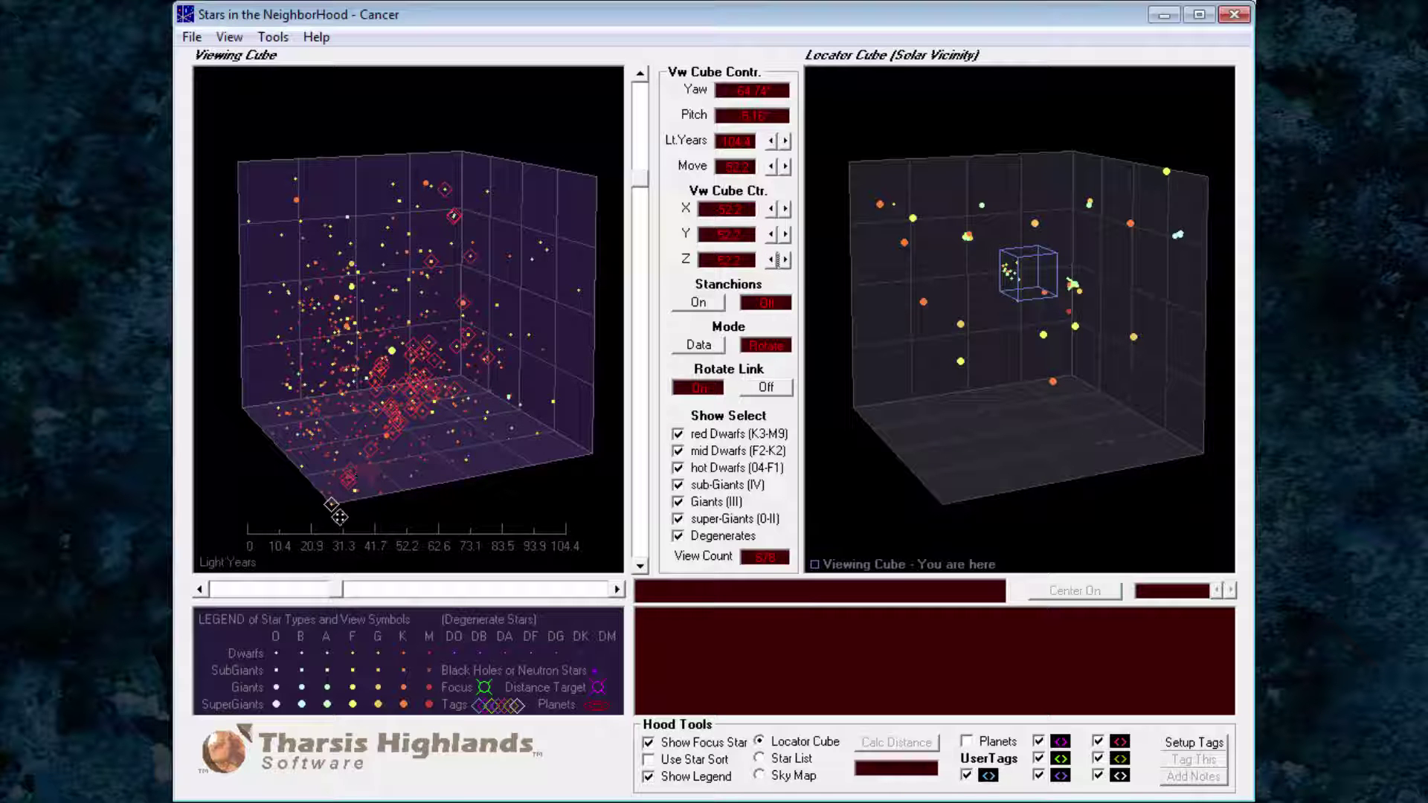
{"action": "left_click_drag", "start_coordinate": [518, 462], "coordinate": [411, 456]}
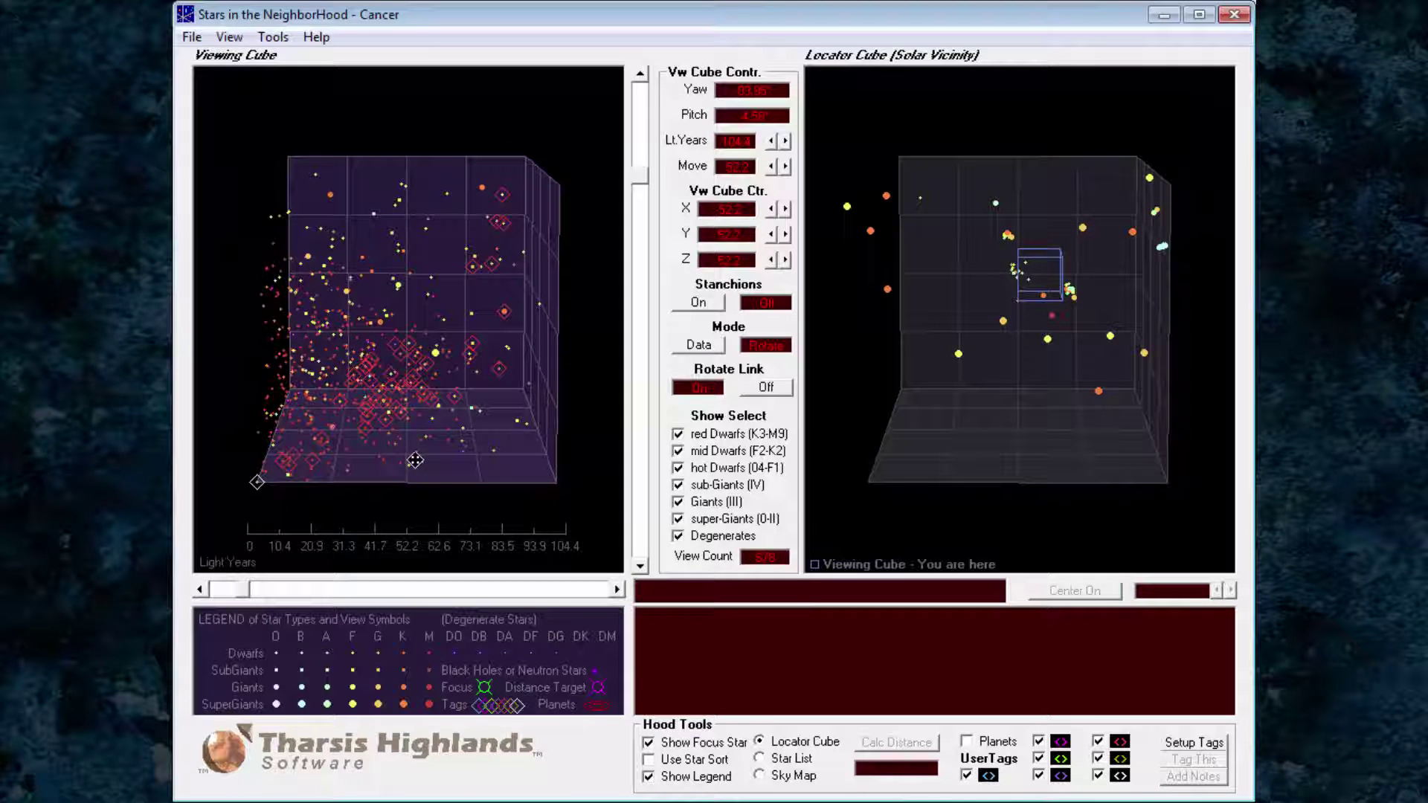
Query user-tagged stars within distance 20 of user-supplied coordinates X 0 and Y 0
{"action": "left_click", "coordinate": [758, 758]}
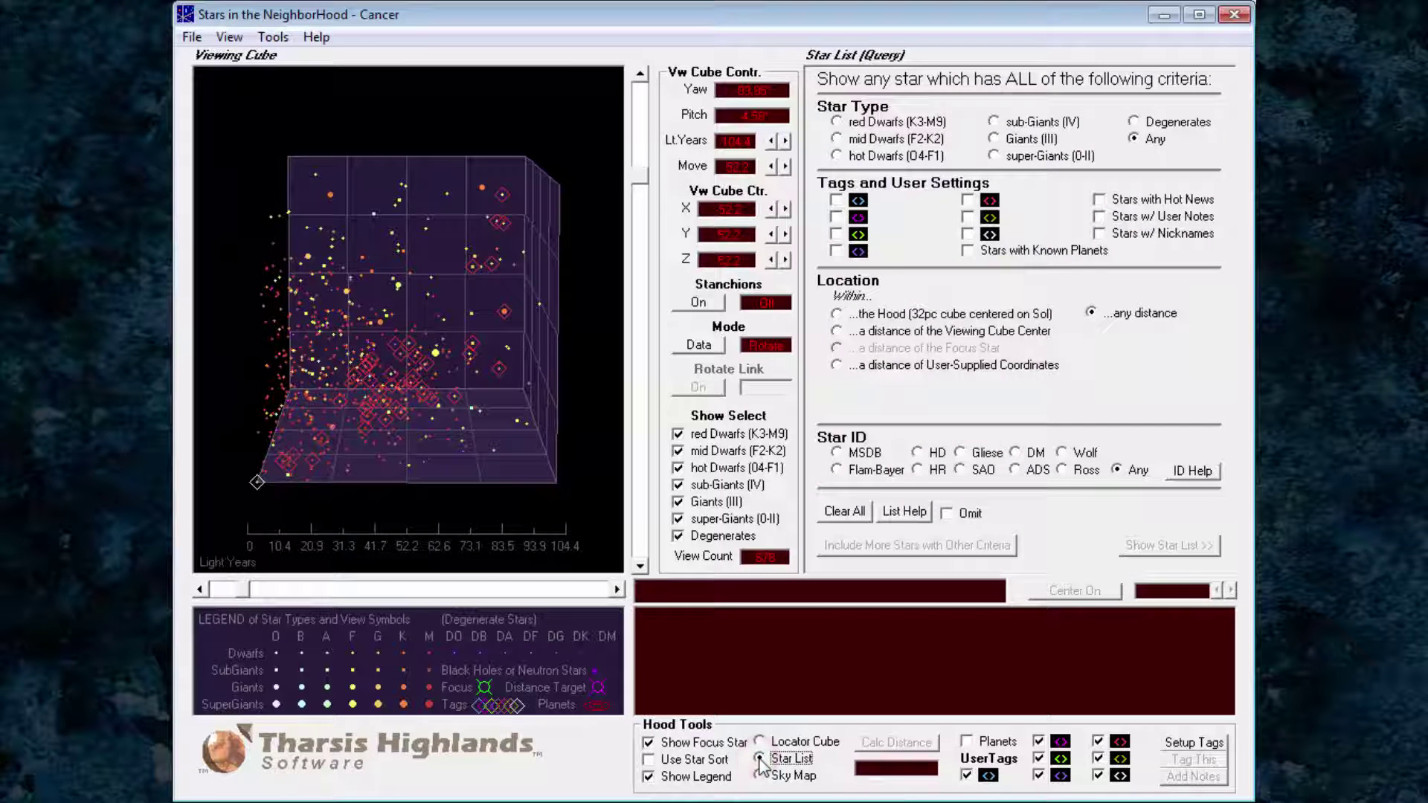
{"action": "left_click", "coordinate": [968, 201]}
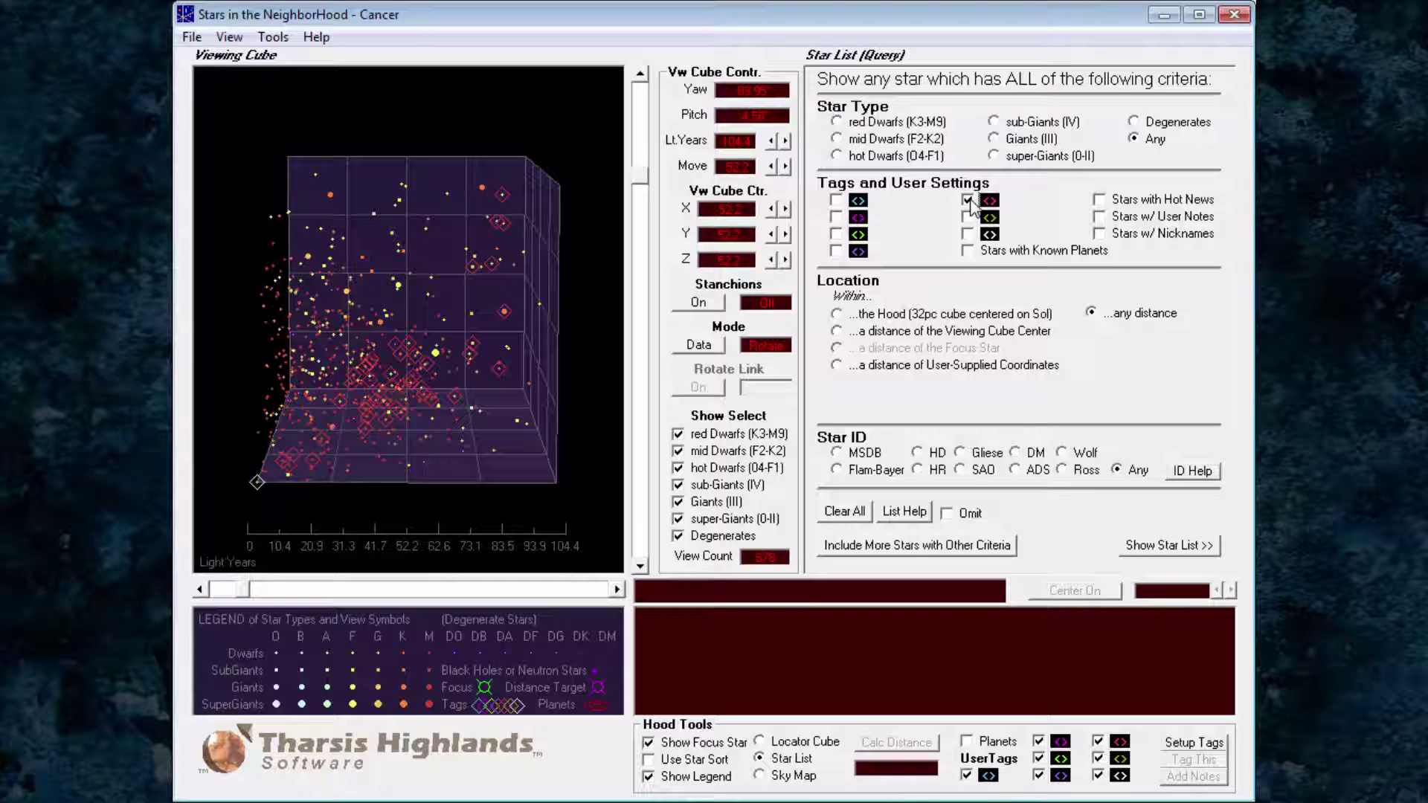
{"action": "left_click", "coordinate": [837, 364]}
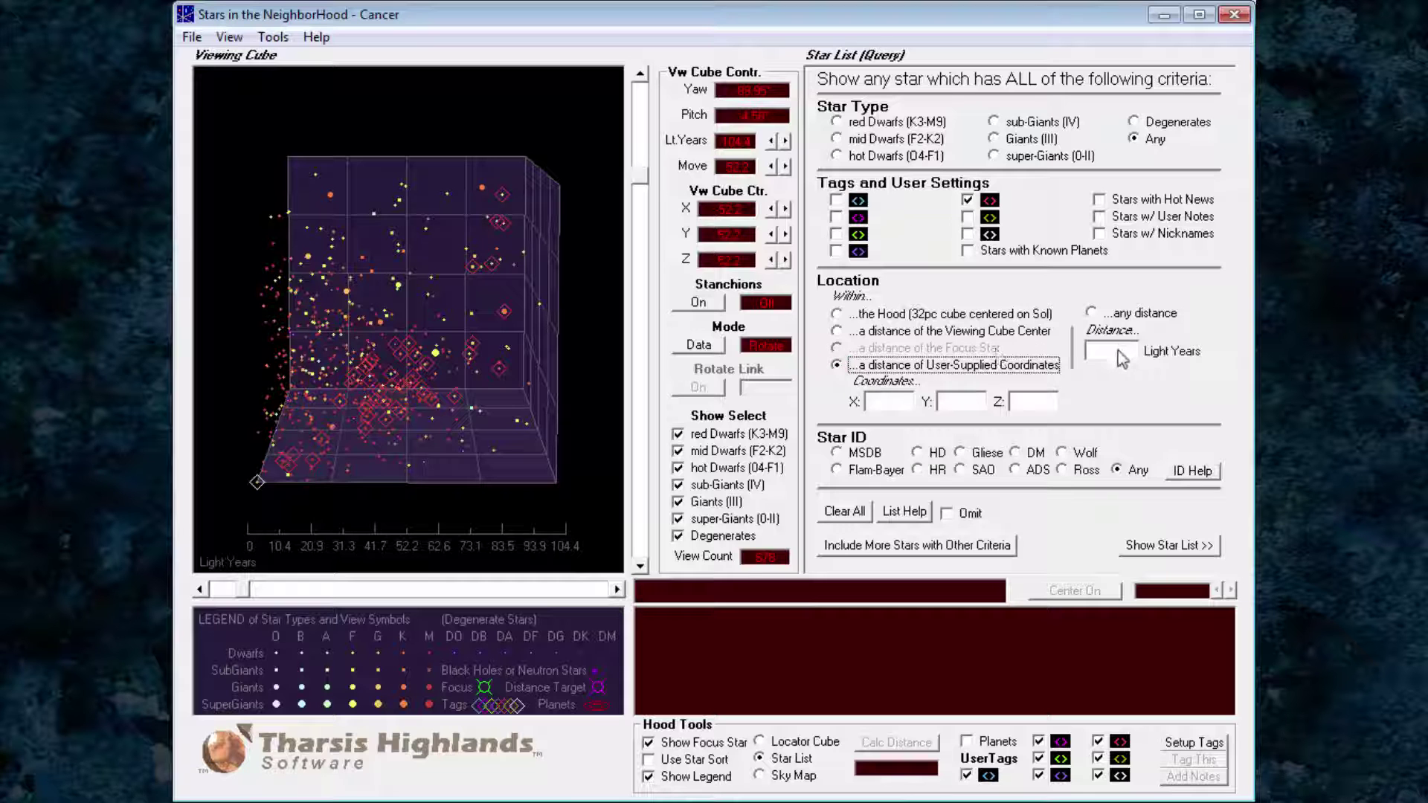
{"action": "left_click", "coordinate": [1114, 353]}
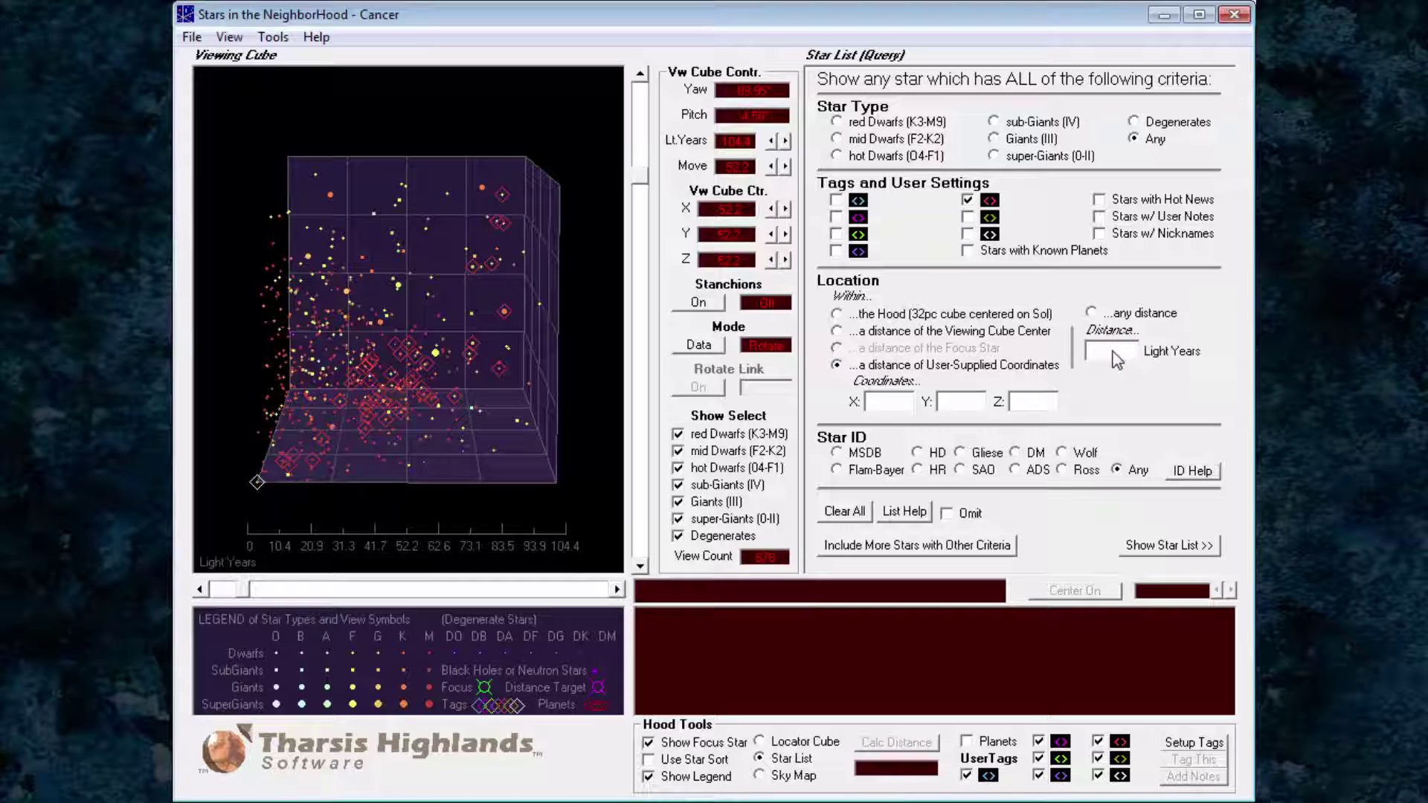
{"action": "type", "text": "20"}
{"action": "left_click", "coordinate": [891, 403]}
{"action": "type", "text": "0"}
{"action": "left_click", "coordinate": [959, 401]}
{"action": "type", "text": "0"}
{"action": "left_click", "coordinate": [1043, 404]}
Enter Z 0, list the four matching stars, and make GJ 1116 A the focus star
{"action": "type", "text": "0"}
{"action": "left_click", "coordinate": [1174, 548]}
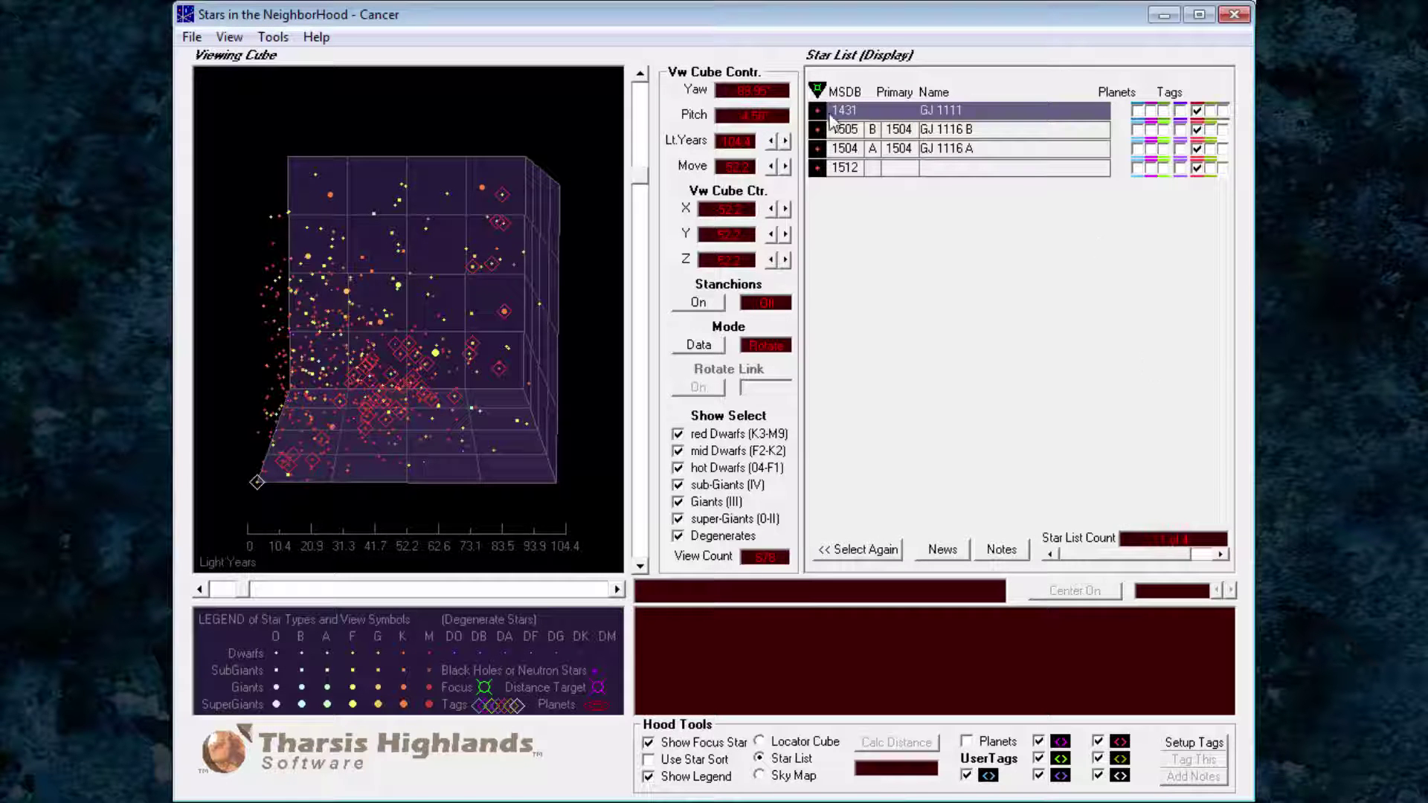
{"action": "left_click", "coordinate": [818, 112]}
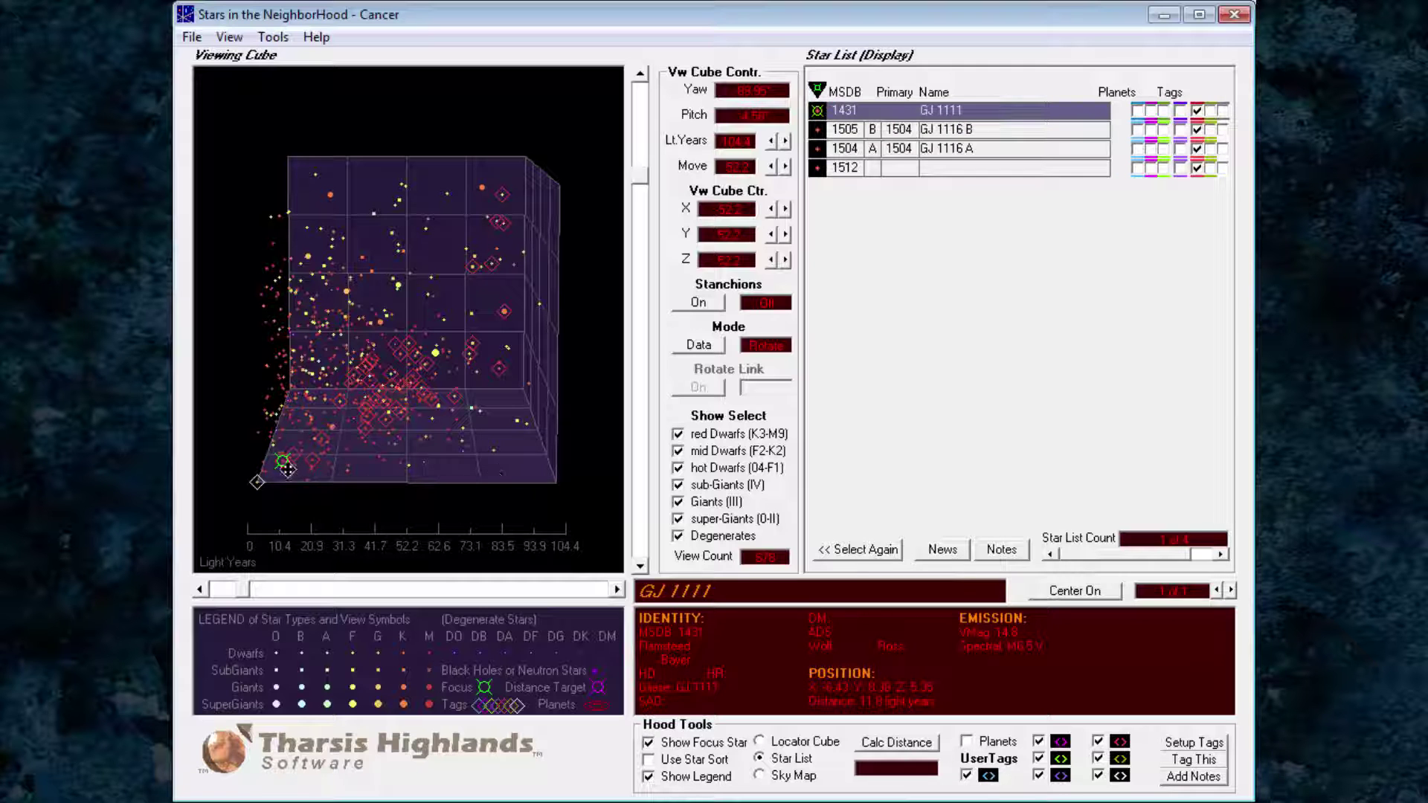
{"action": "left_click", "coordinate": [817, 169]}
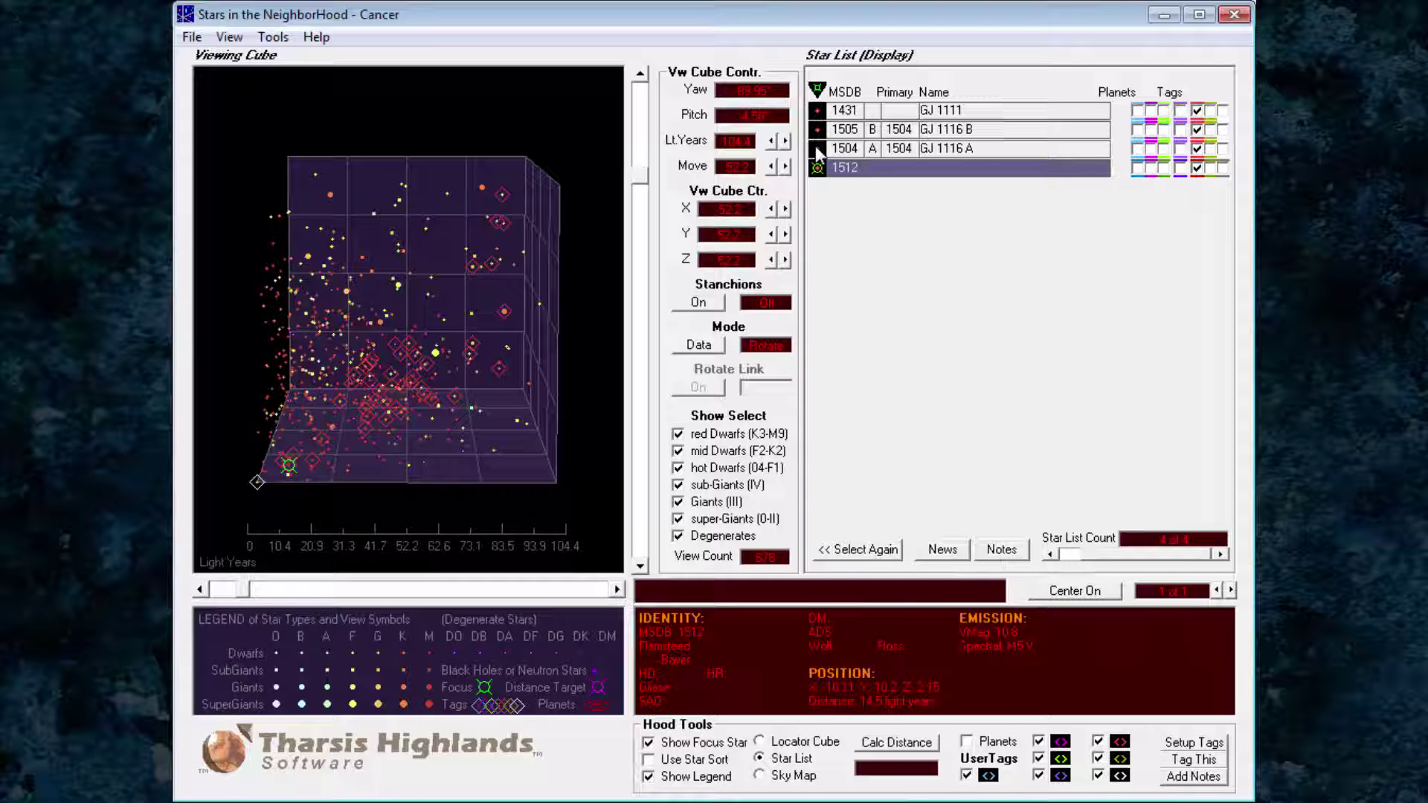
{"action": "left_click", "coordinate": [816, 149]}
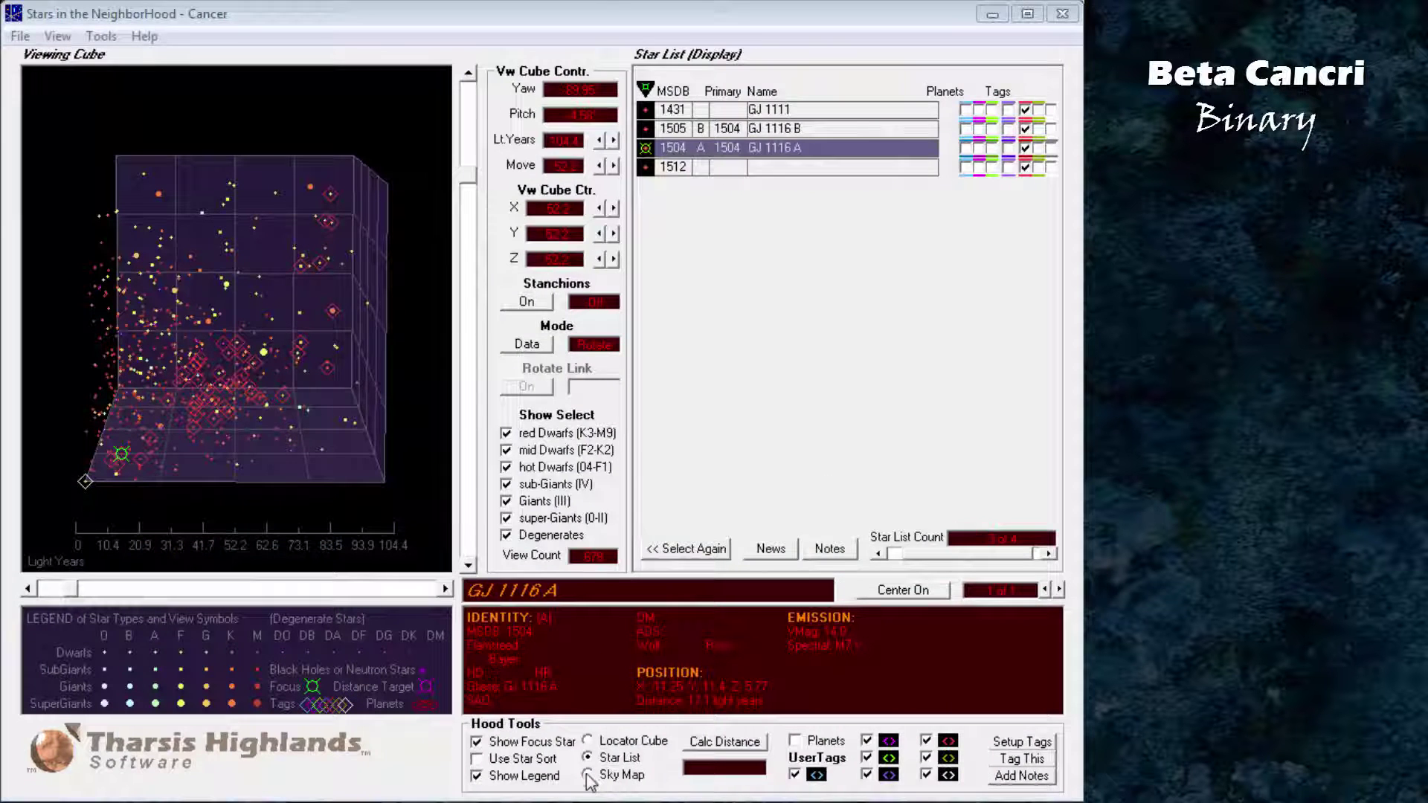
Pick 17 Beta Cancri in the Cancer sky closeup and centre the rotated viewing cube on it
{"action": "left_click", "coordinate": [588, 775]}
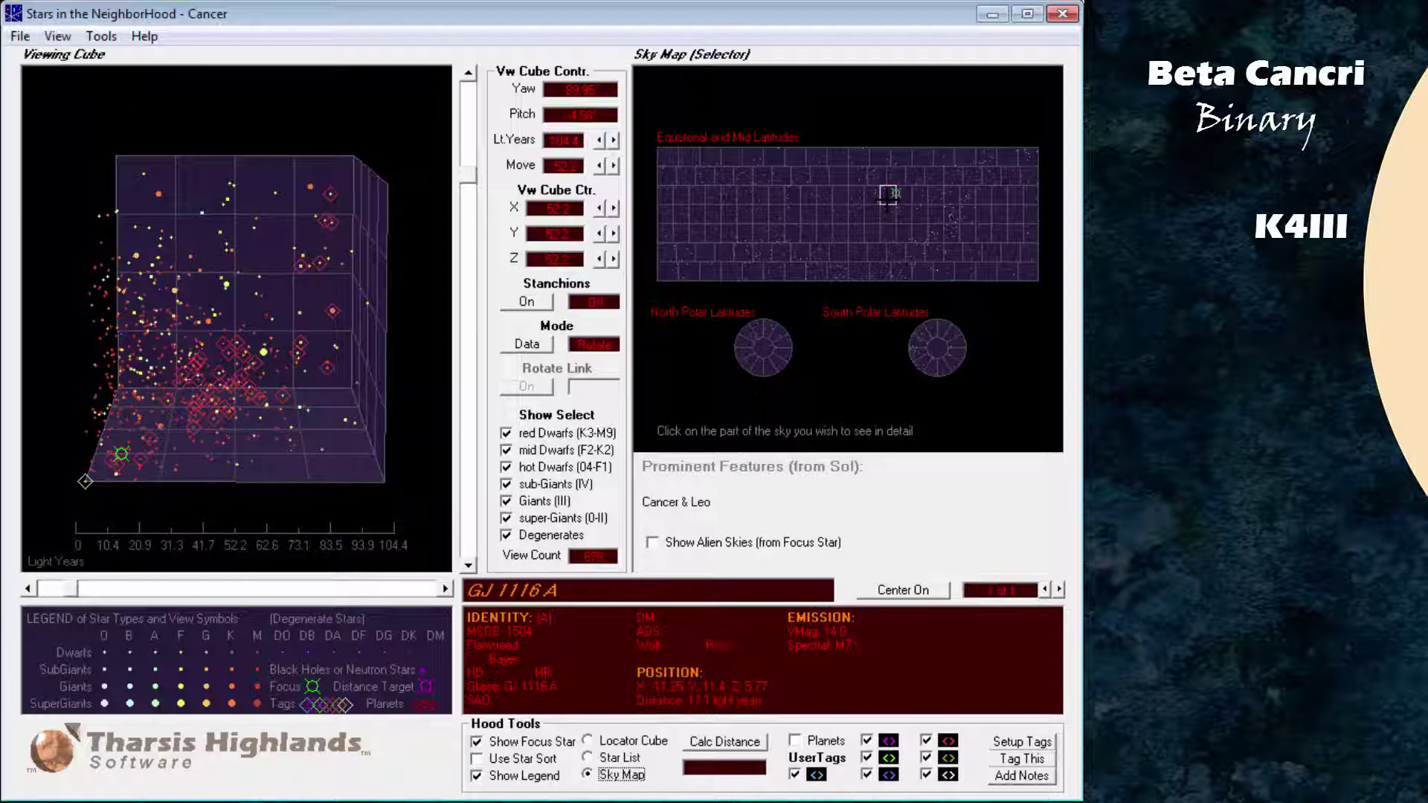
{"action": "left_click", "coordinate": [903, 196]}
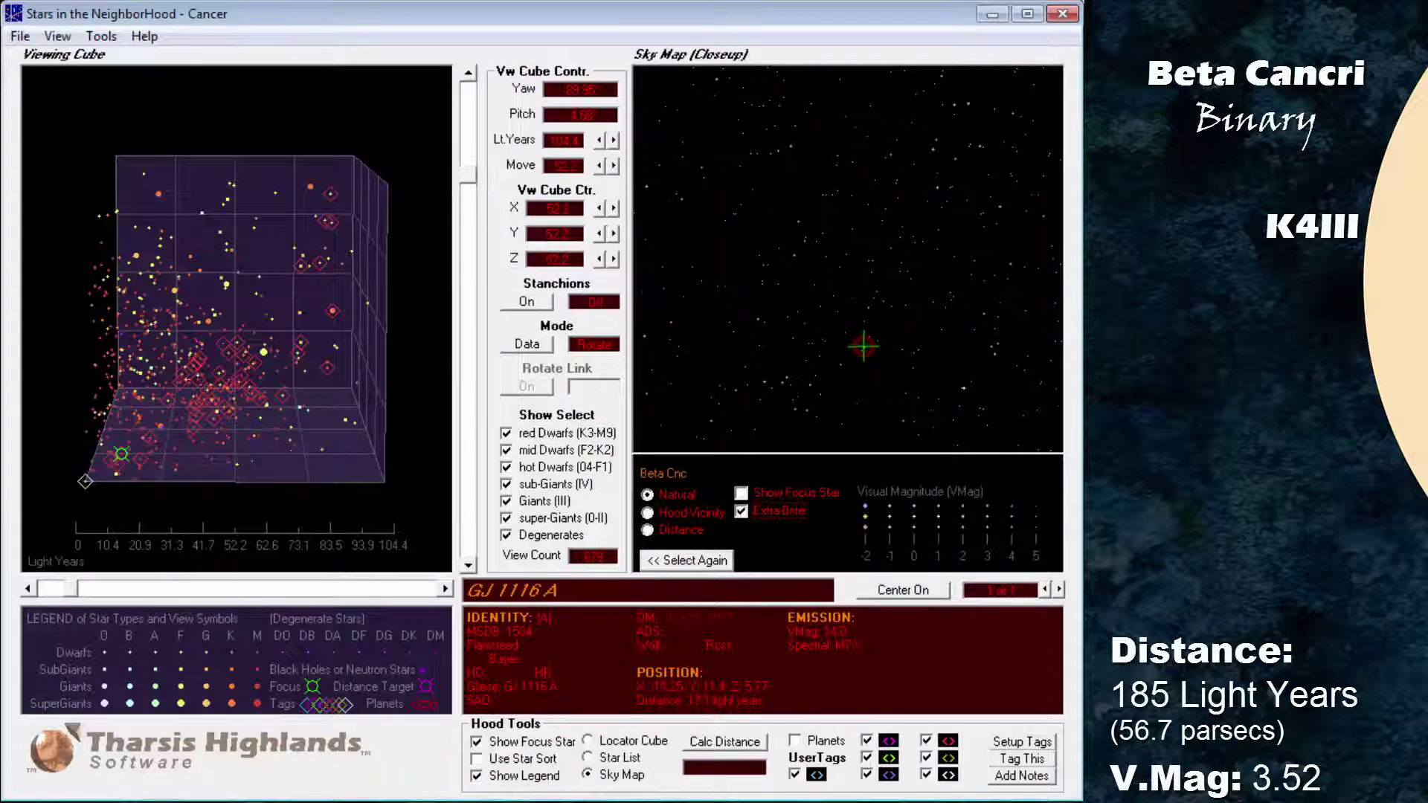
{"action": "left_click", "coordinate": [646, 563]}
{"action": "left_click", "coordinate": [588, 741]}
{"action": "left_click_drag", "start_coordinate": [266, 432], "coordinate": [213, 481]}
{"action": "left_click", "coordinate": [903, 590]}
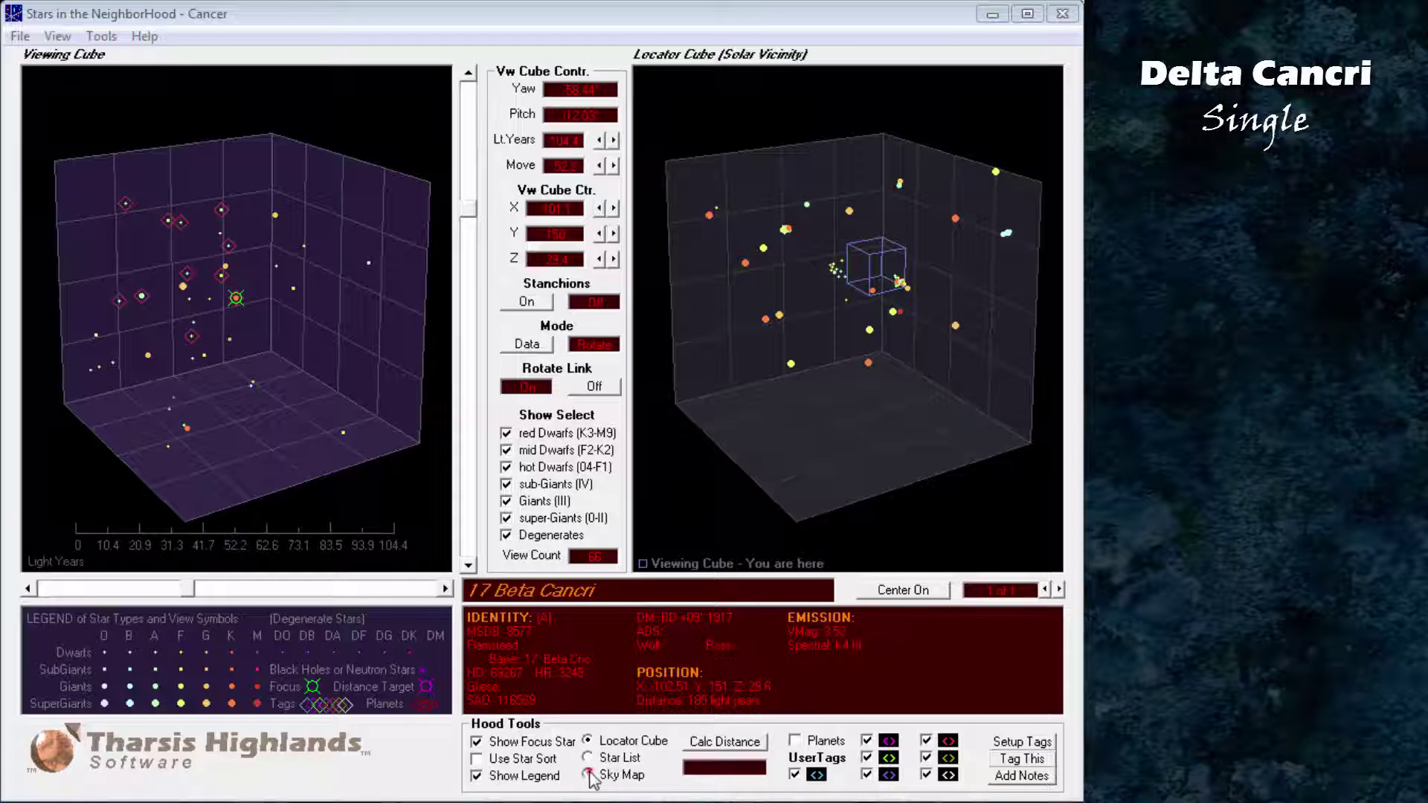
Pick 47 Delta Cancri in the sky closeup, centre the viewing cube on it, and rotate it
{"action": "left_click", "coordinate": [588, 775]}
{"action": "left_click", "coordinate": [907, 197]}
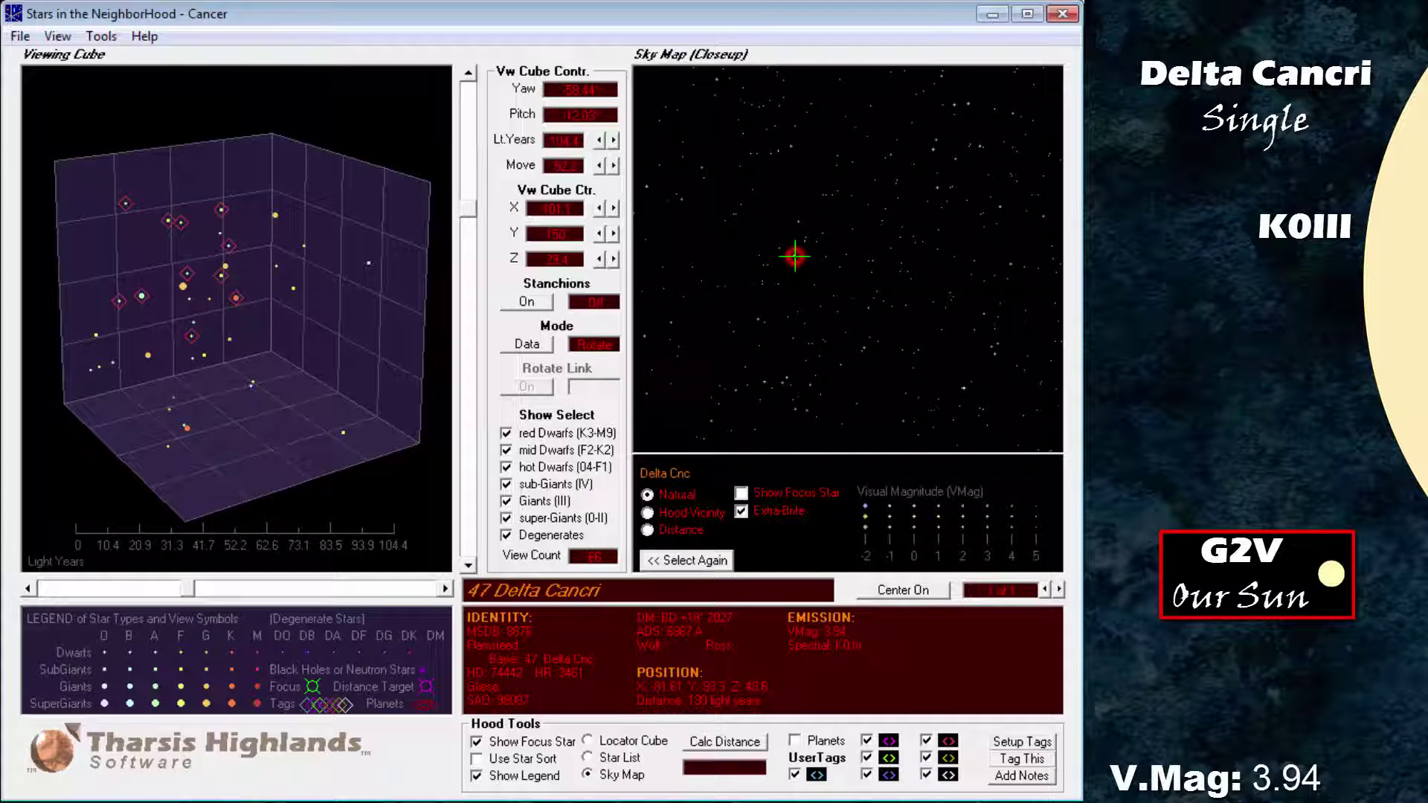
{"action": "left_click", "coordinate": [758, 494]}
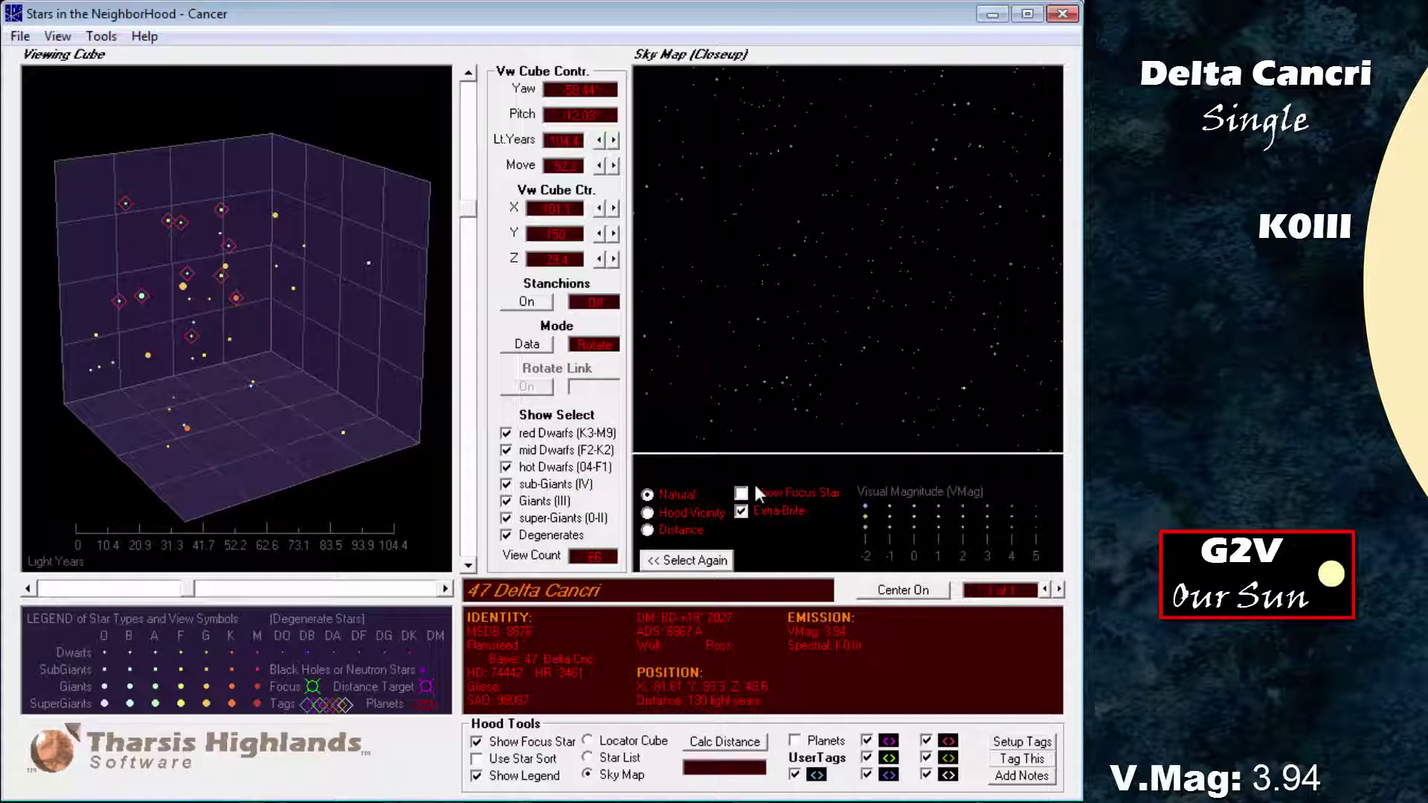
{"action": "left_click", "coordinate": [600, 742]}
{"action": "left_click", "coordinate": [909, 592]}
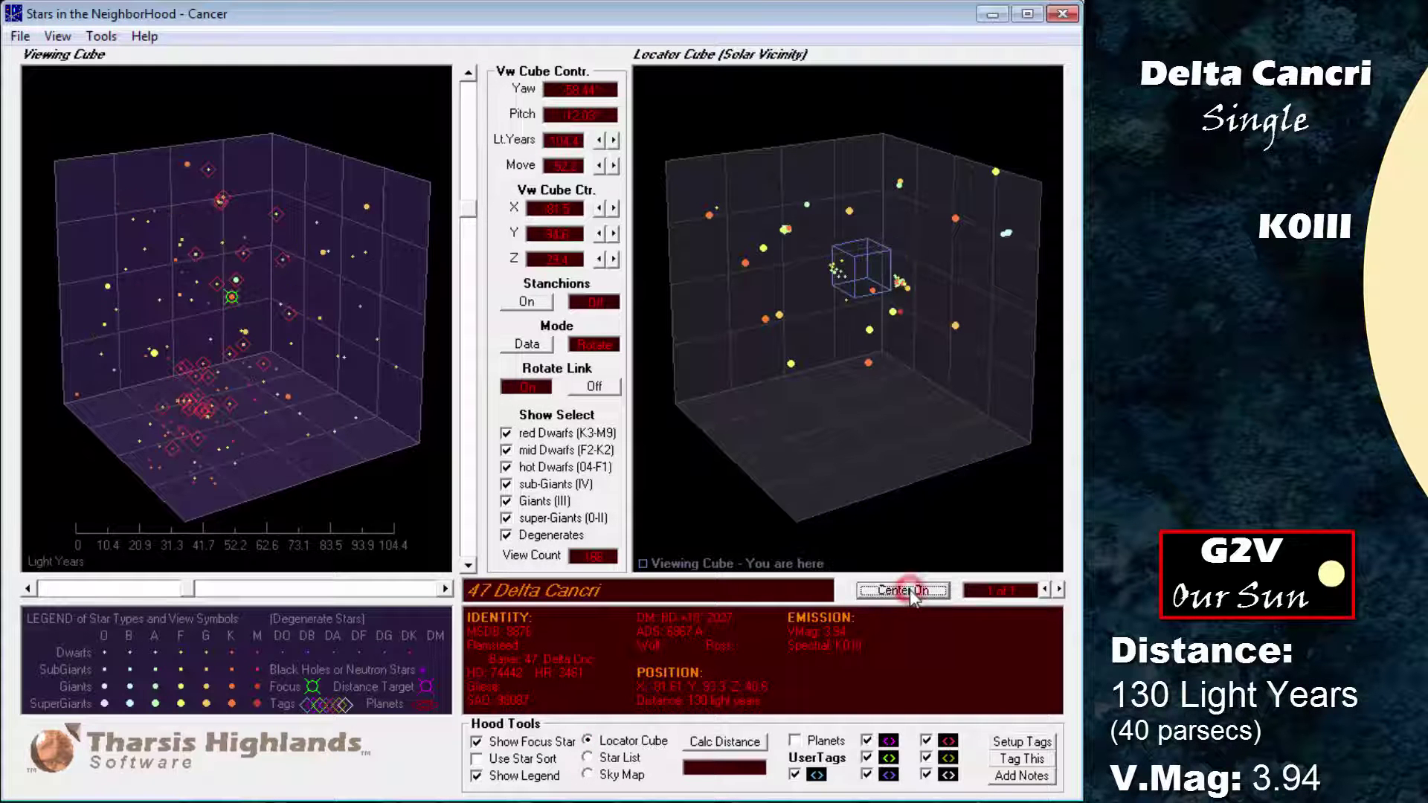
{"action": "left_click_drag", "start_coordinate": [145, 478], "coordinate": [238, 483]}
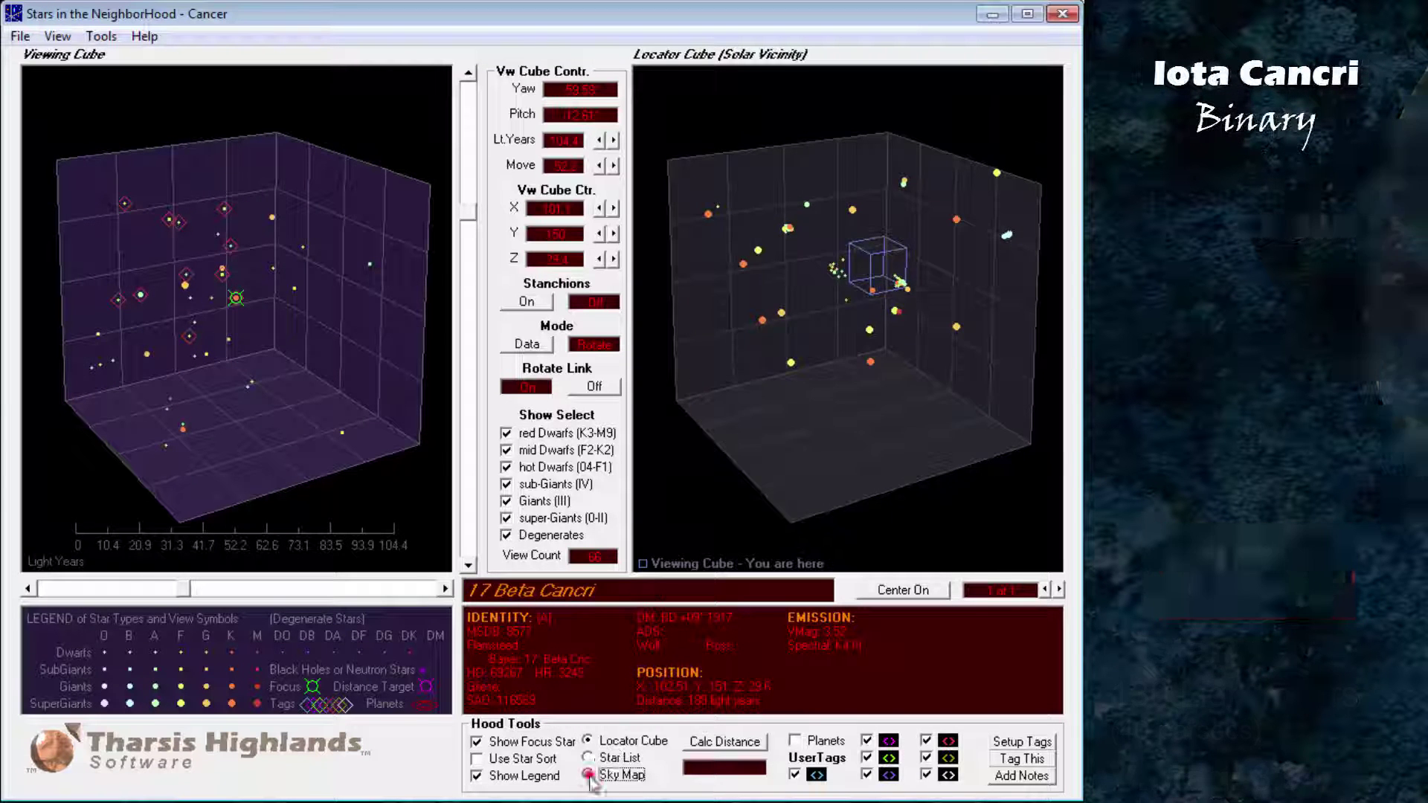
Pick 48 Iota Cancri in the sky closeup, centre the cube on it, then reopen the Cancer closeup
{"action": "left_click", "coordinate": [620, 774]}
{"action": "left_click", "coordinate": [903, 216]}
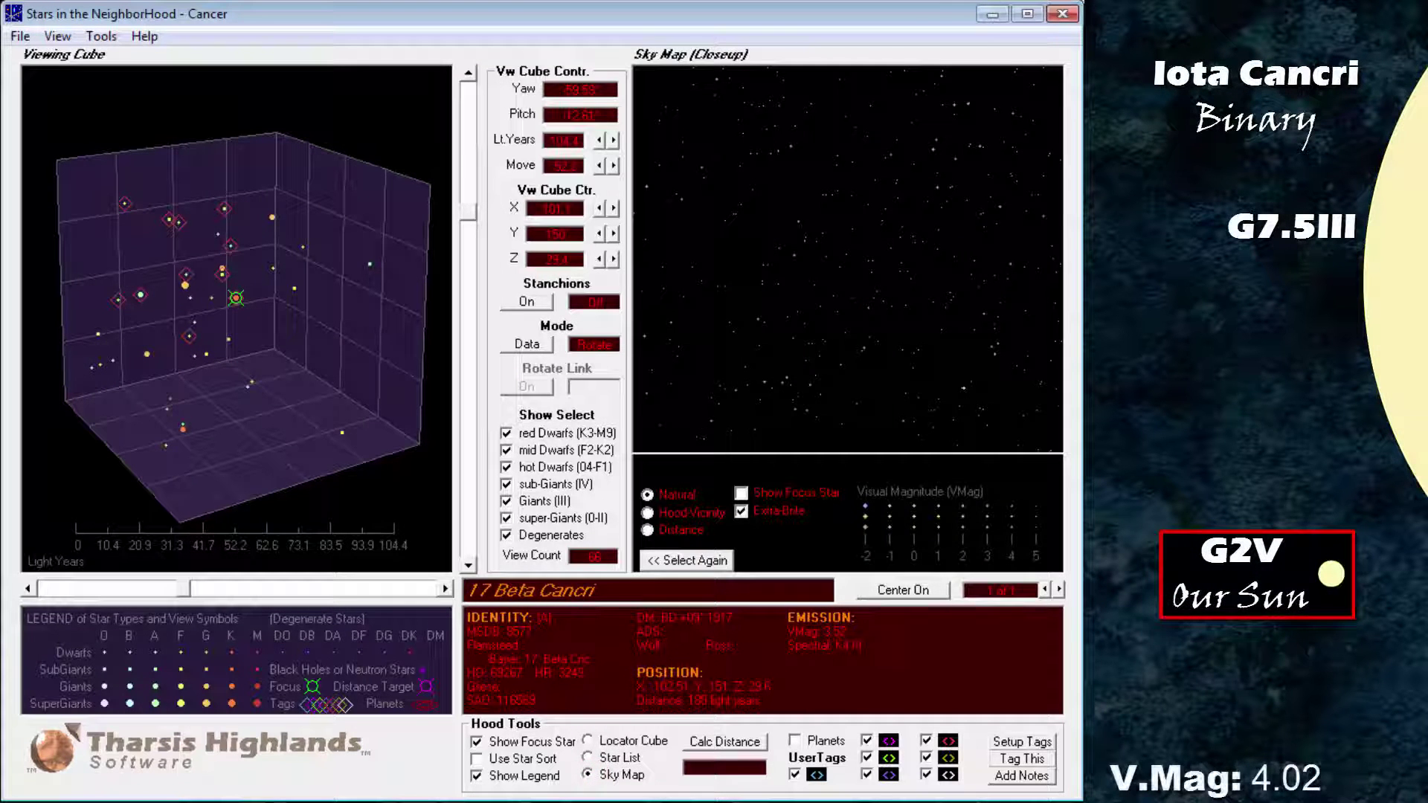
{"action": "left_click", "coordinate": [790, 148]}
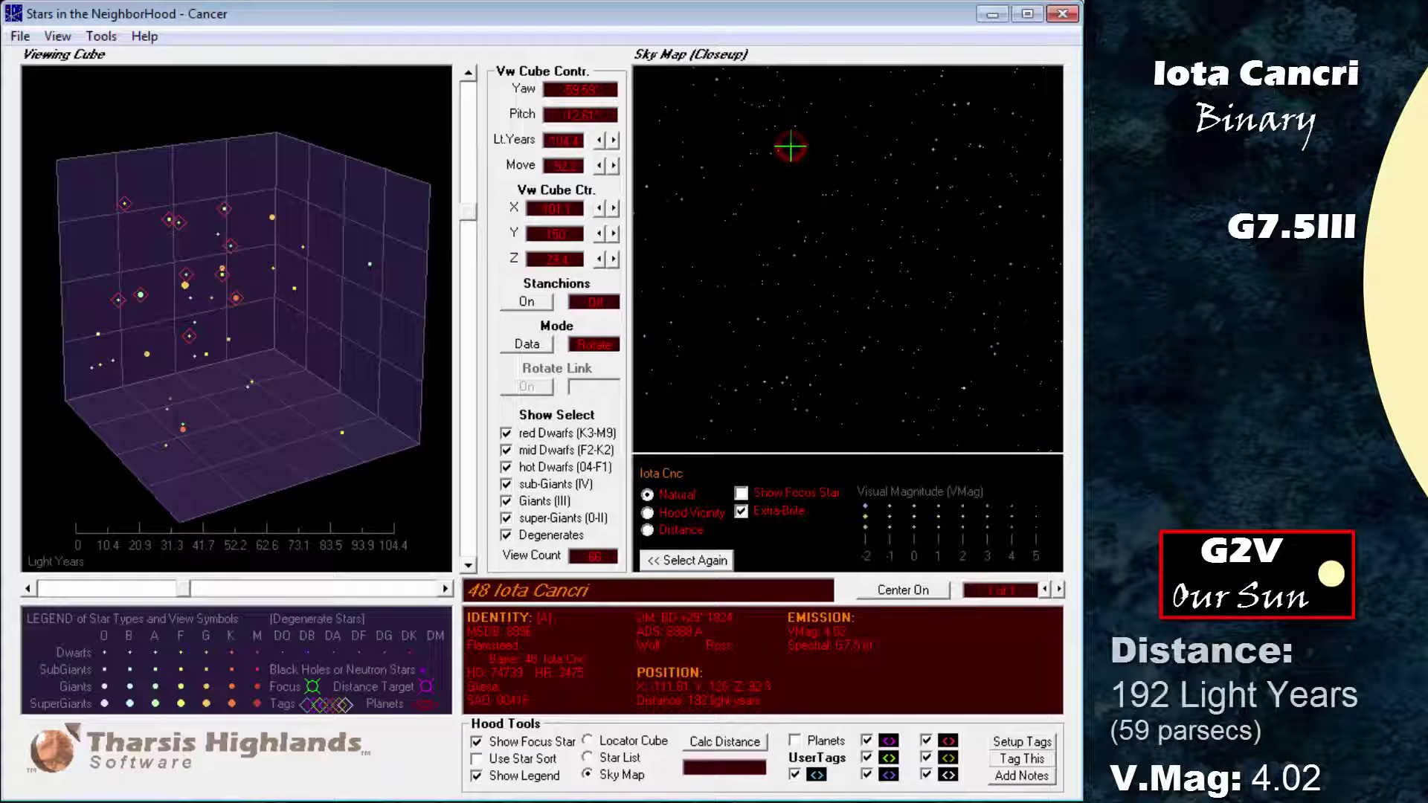
{"action": "left_click", "coordinate": [587, 741]}
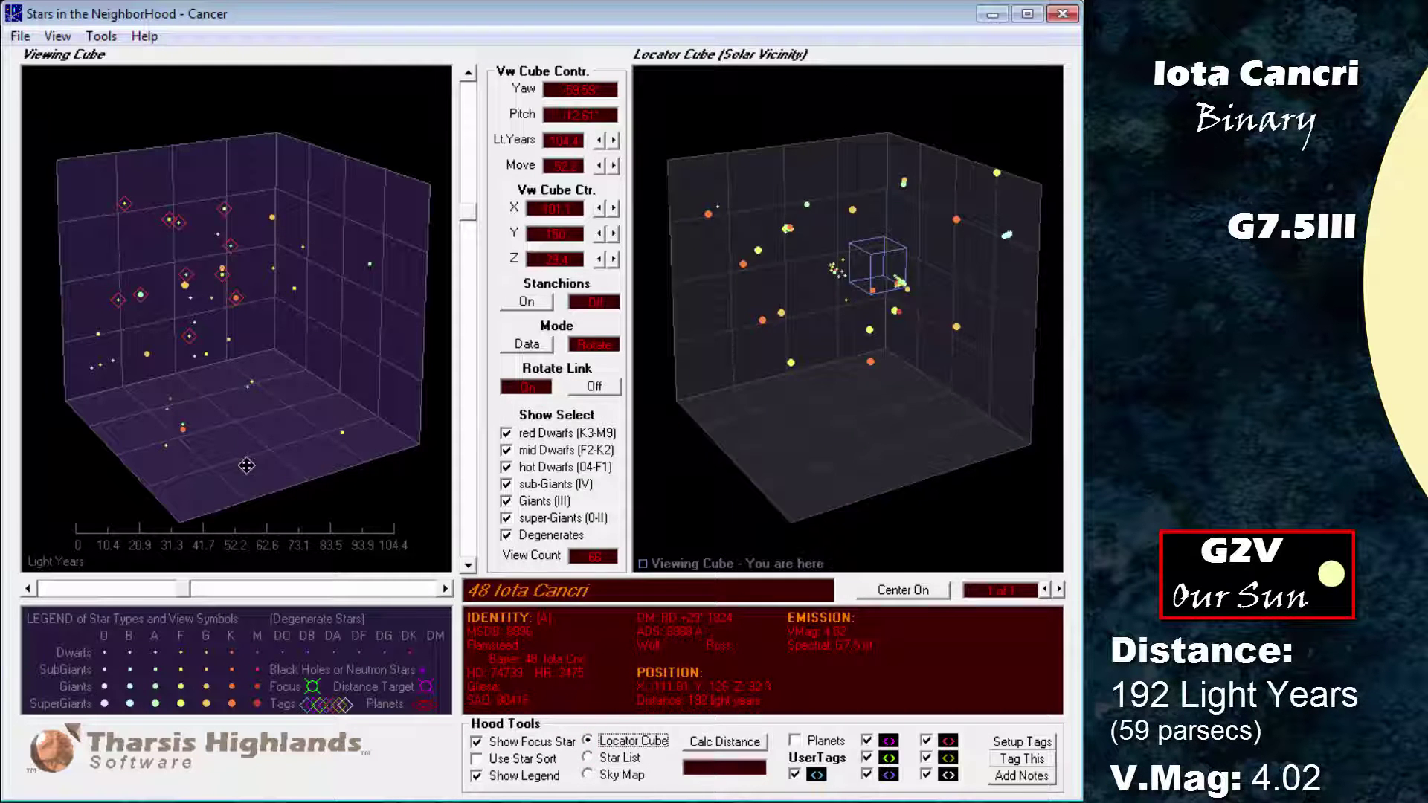
{"action": "left_click_drag", "start_coordinate": [246, 465], "coordinate": [190, 477]}
{"action": "left_click", "coordinate": [880, 591]}
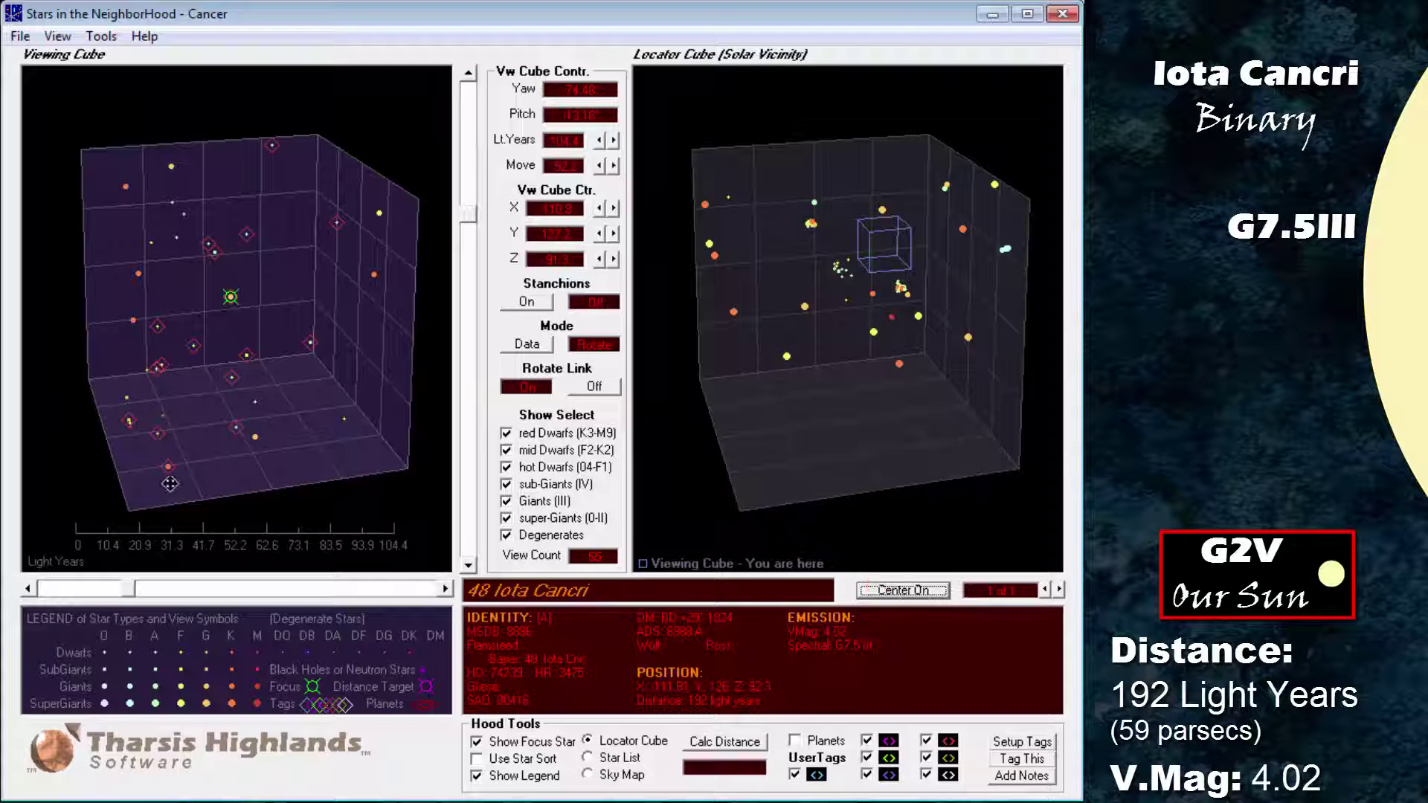
{"action": "left_click_drag", "start_coordinate": [170, 484], "coordinate": [198, 431]}
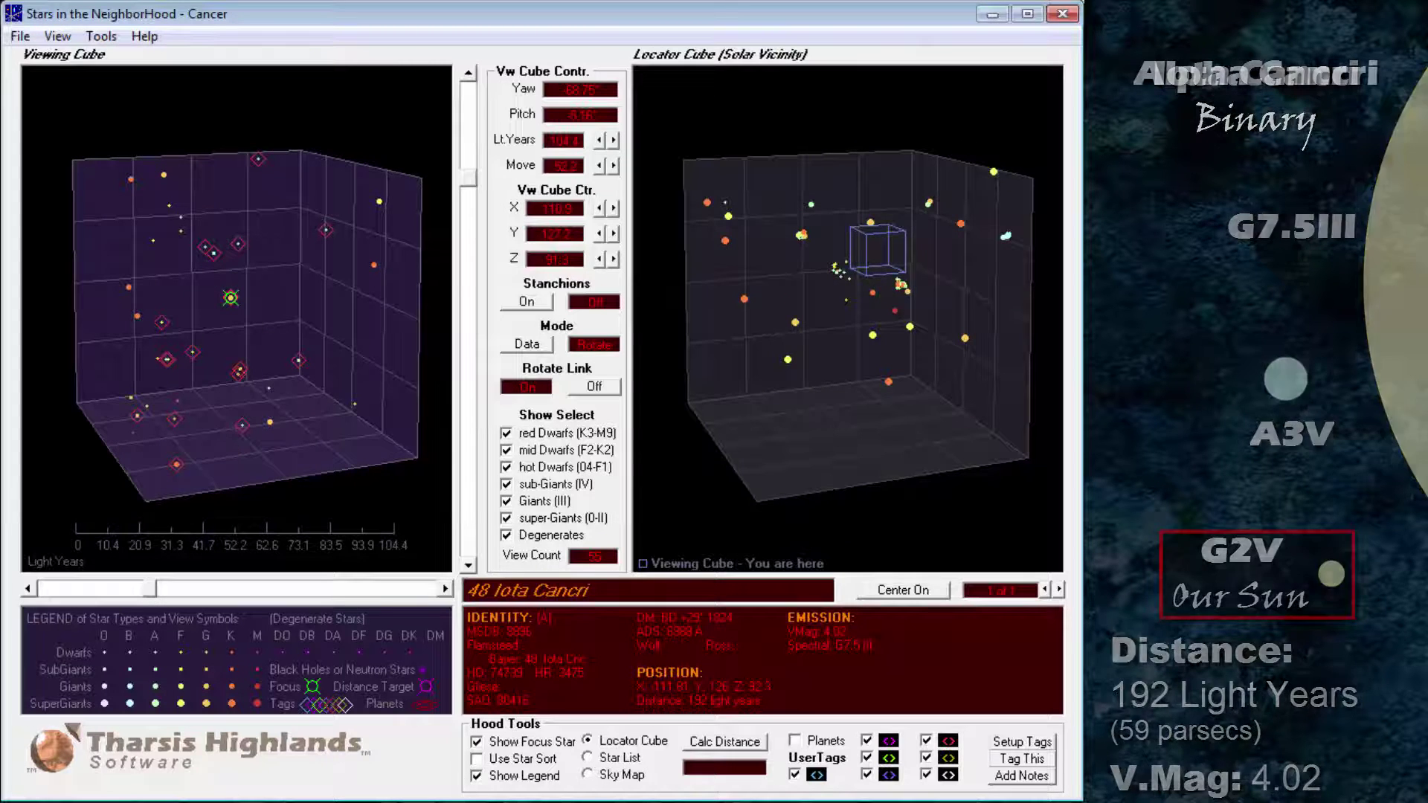
{"action": "left_click", "coordinate": [588, 774]}
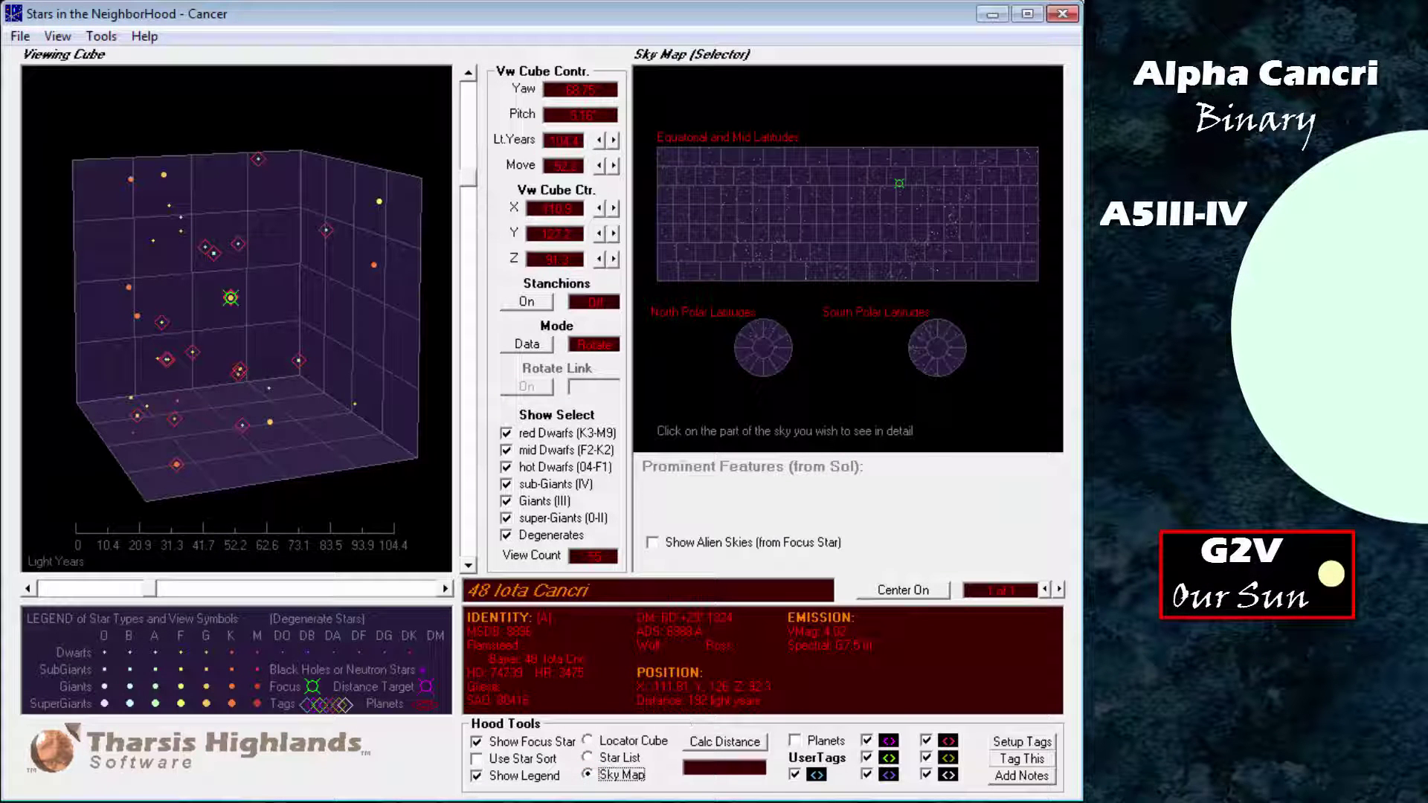
{"action": "left_click", "coordinate": [899, 183]}
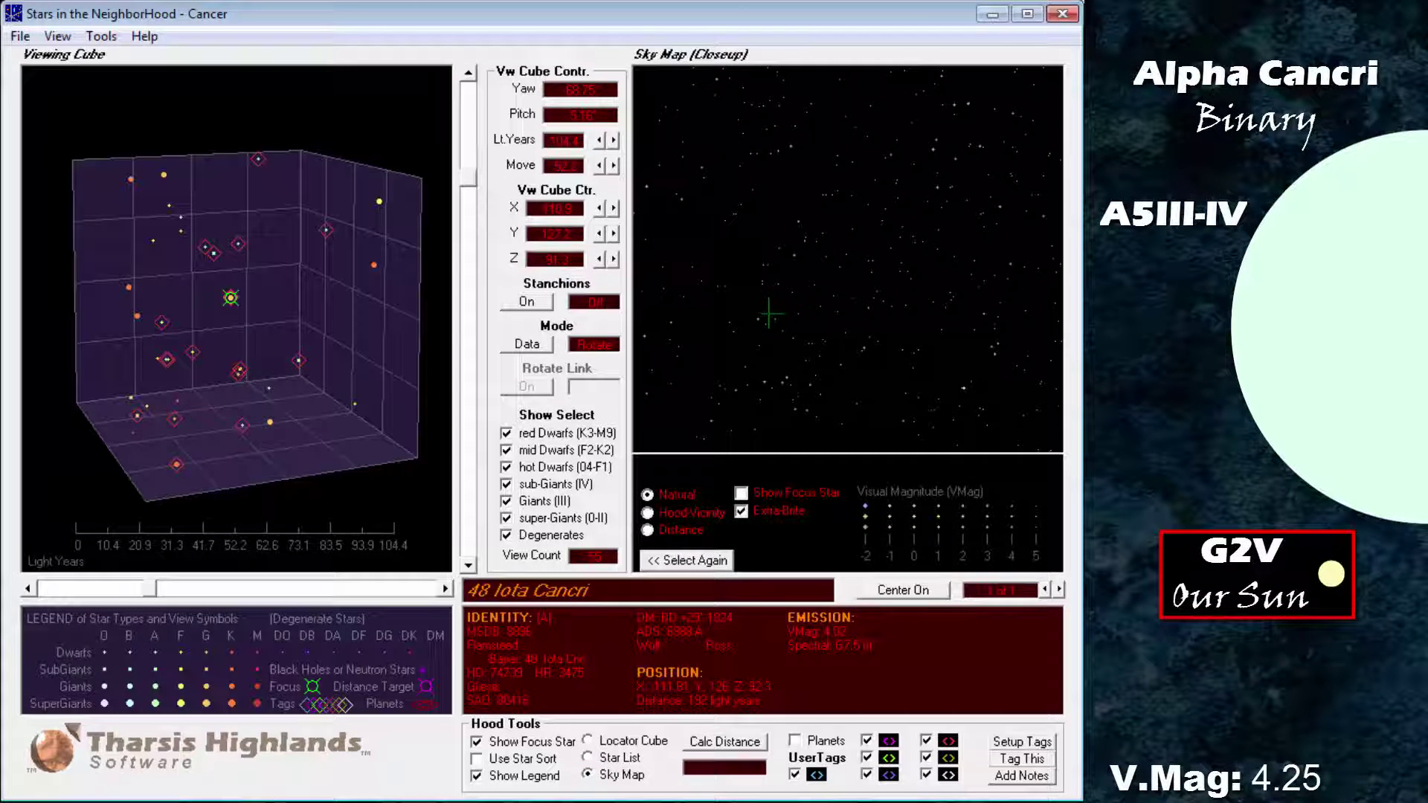
Pick 65 Alpha Cancri in the closeup and centre the viewing cube on it, rotating before and after
{"action": "left_click", "coordinate": [759, 320]}
{"action": "left_click", "coordinate": [587, 742]}
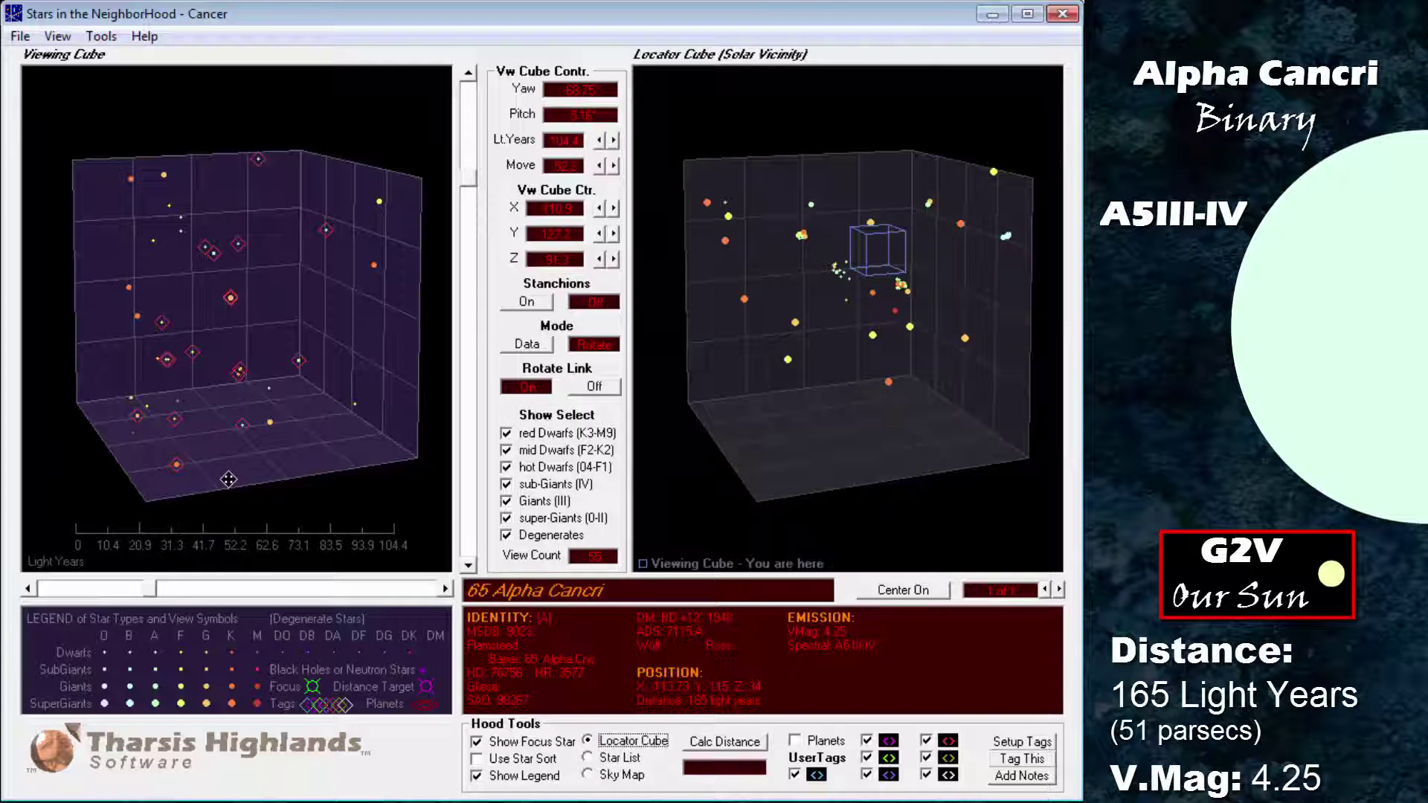
{"action": "mouse_move", "coordinate": [216, 477]}
{"action": "left_mouse_down"}
{"action": "mouse_move", "coordinate": [446, 481]}
{"action": "mouse_move", "coordinate": [238, 488]}
{"action": "left_mouse_up"}
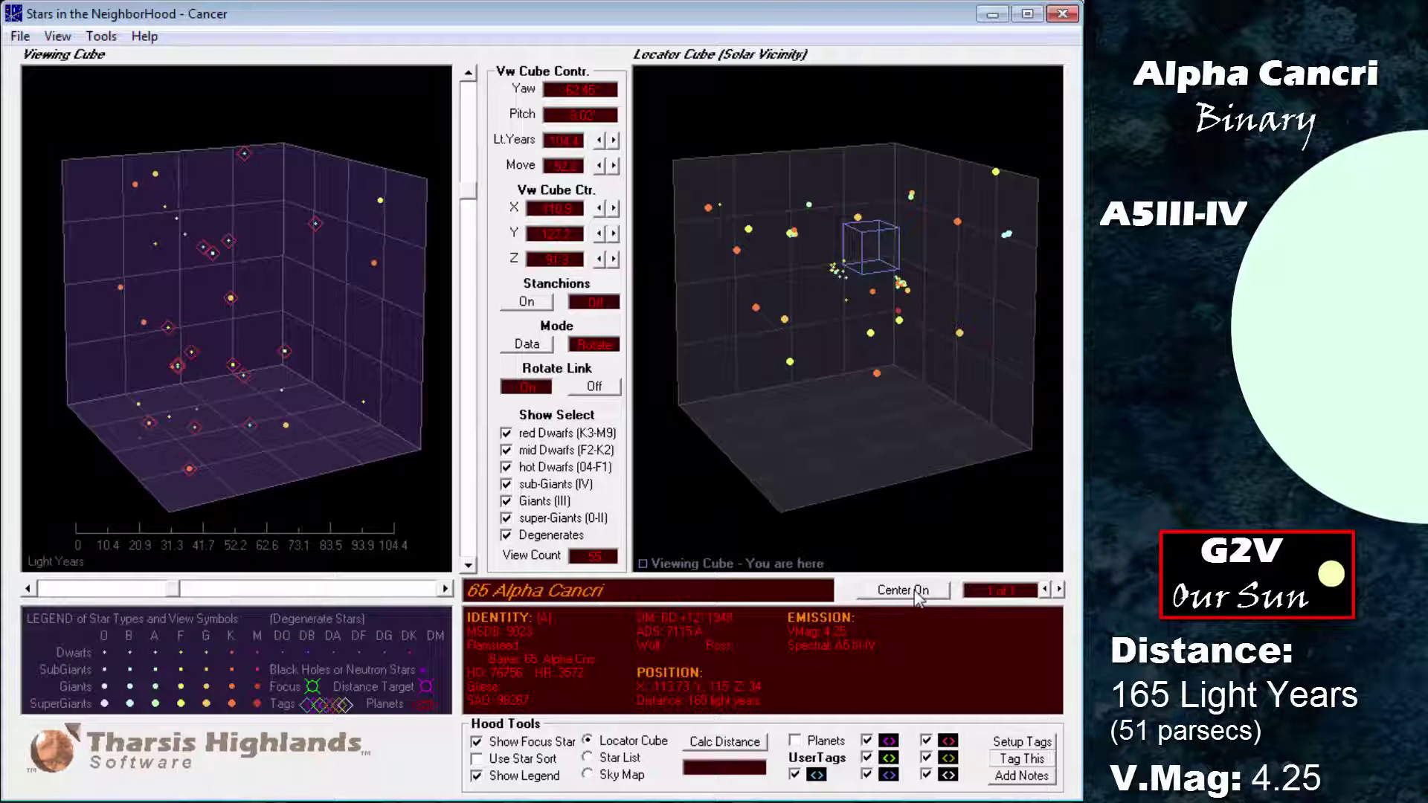
{"action": "left_click", "coordinate": [903, 590]}
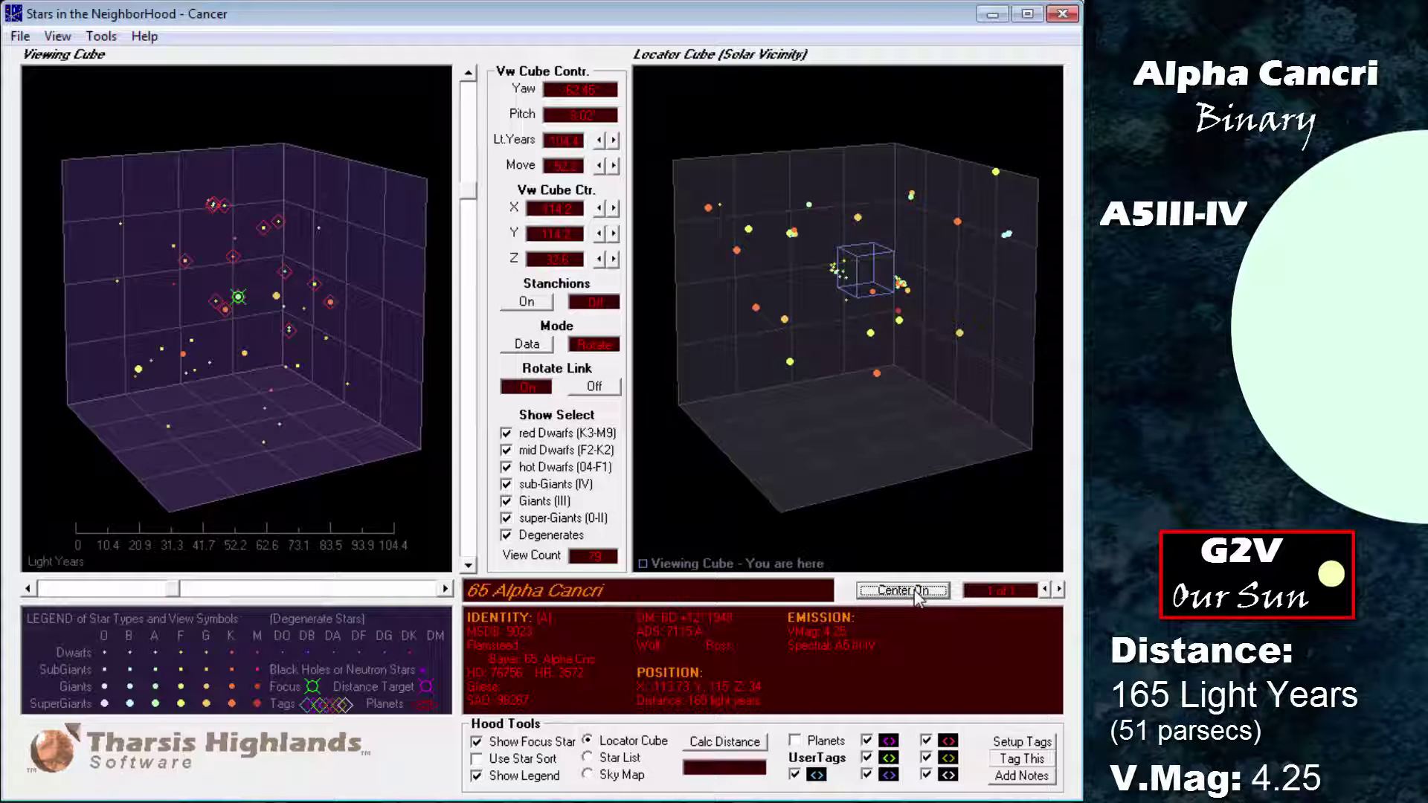
{"action": "left_click_drag", "start_coordinate": [170, 407], "coordinate": [48, 440]}
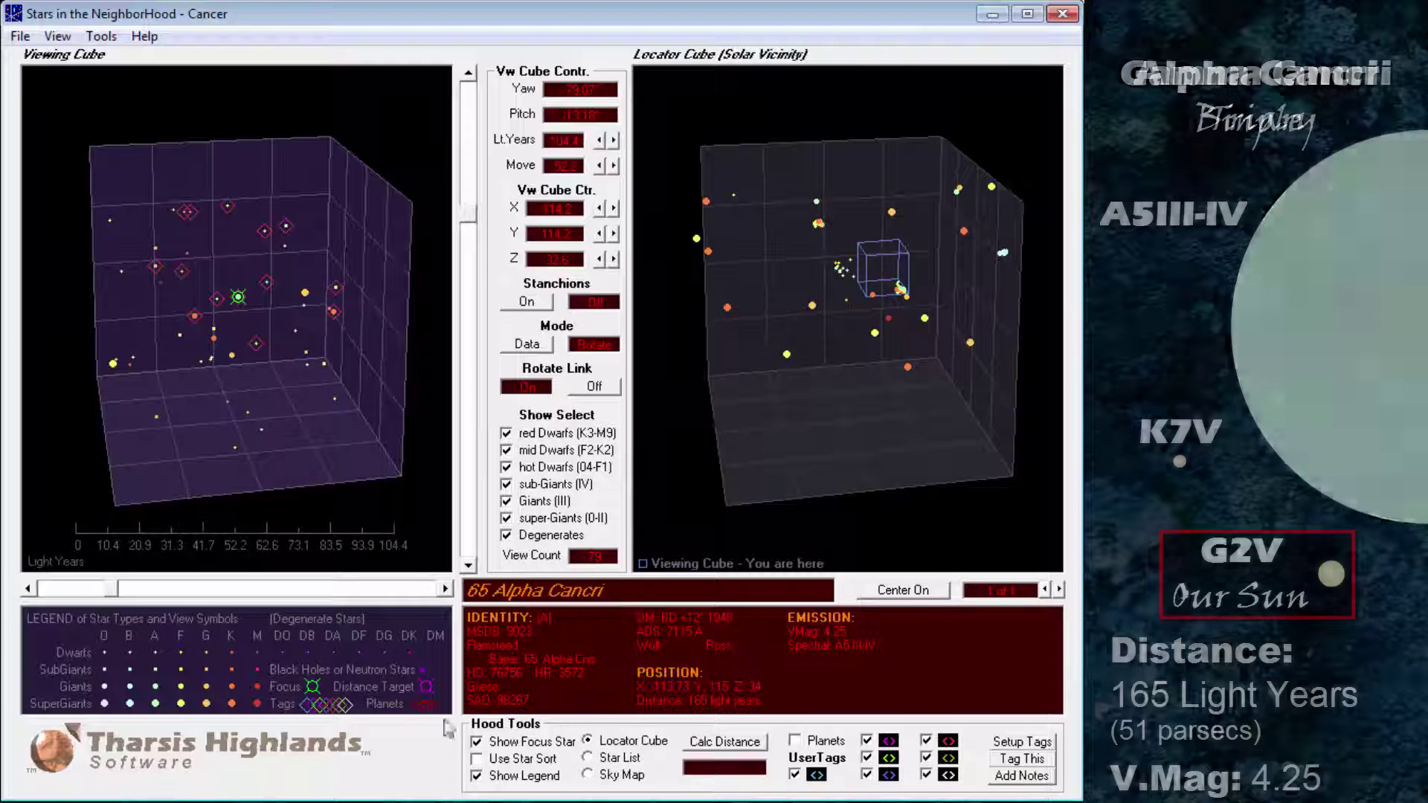
Pick 43 Gamma Cancri in the Cancer and Leo closeup and centre the viewing cube on it
{"action": "left_click", "coordinate": [590, 774]}
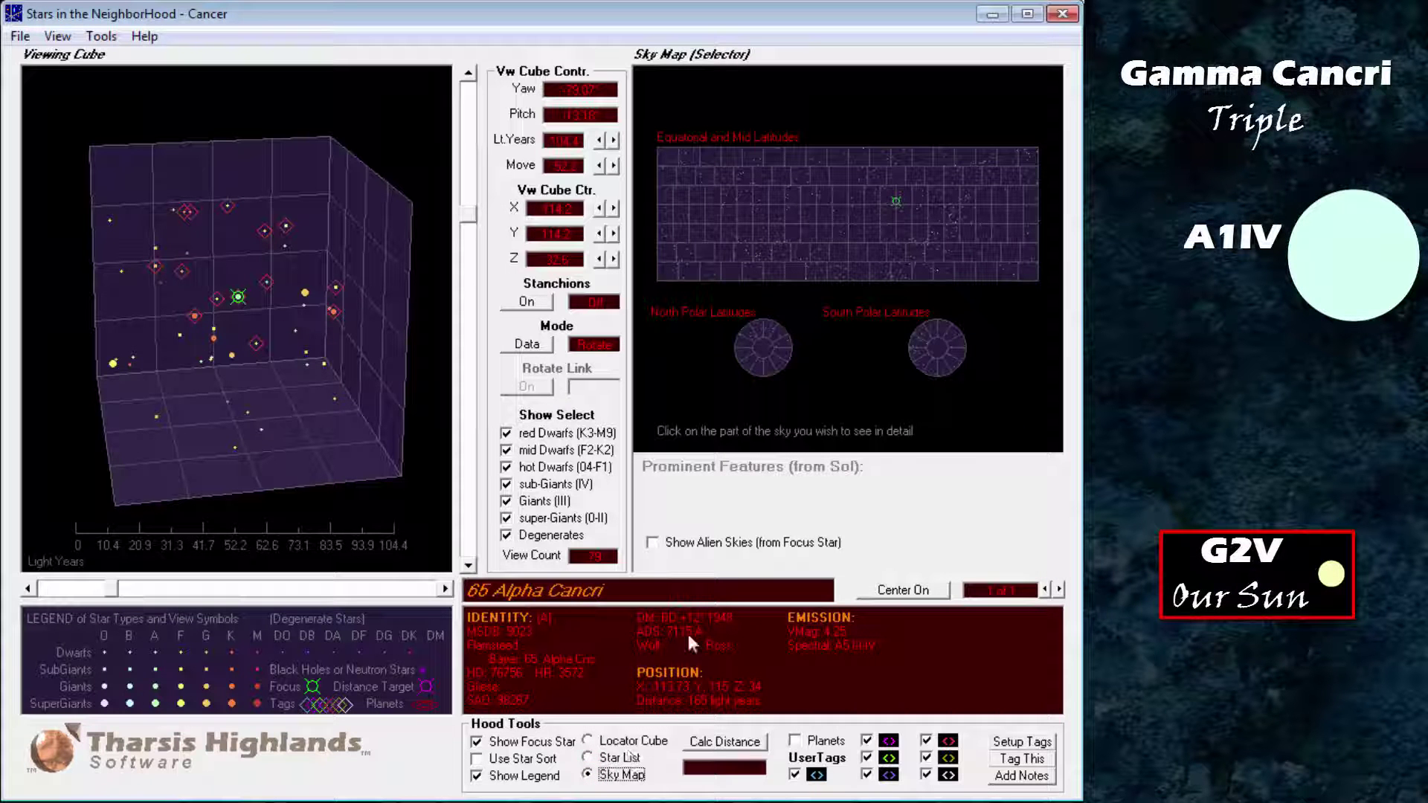
{"action": "left_click", "coordinate": [888, 196]}
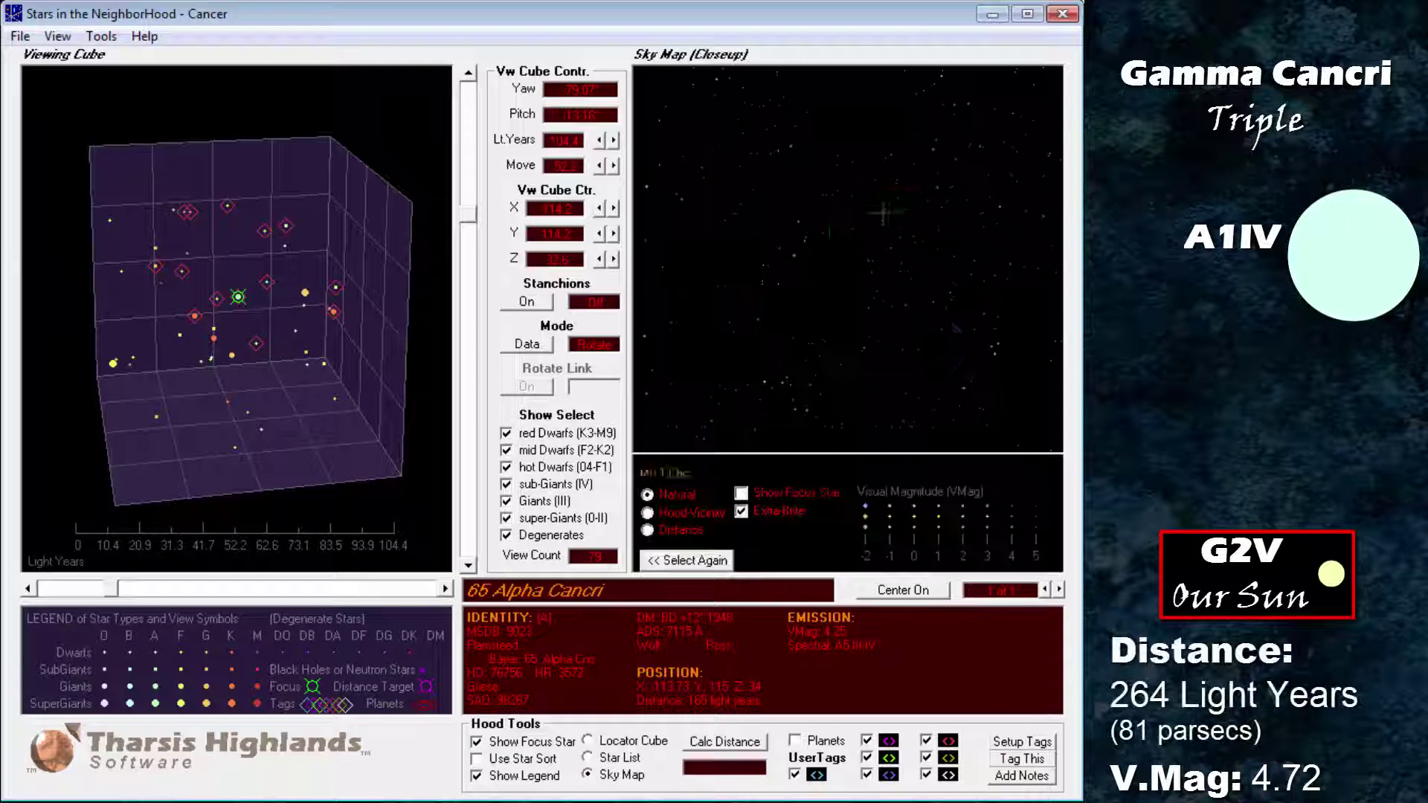
{"action": "left_click", "coordinate": [800, 222]}
{"action": "left_click", "coordinate": [588, 741]}
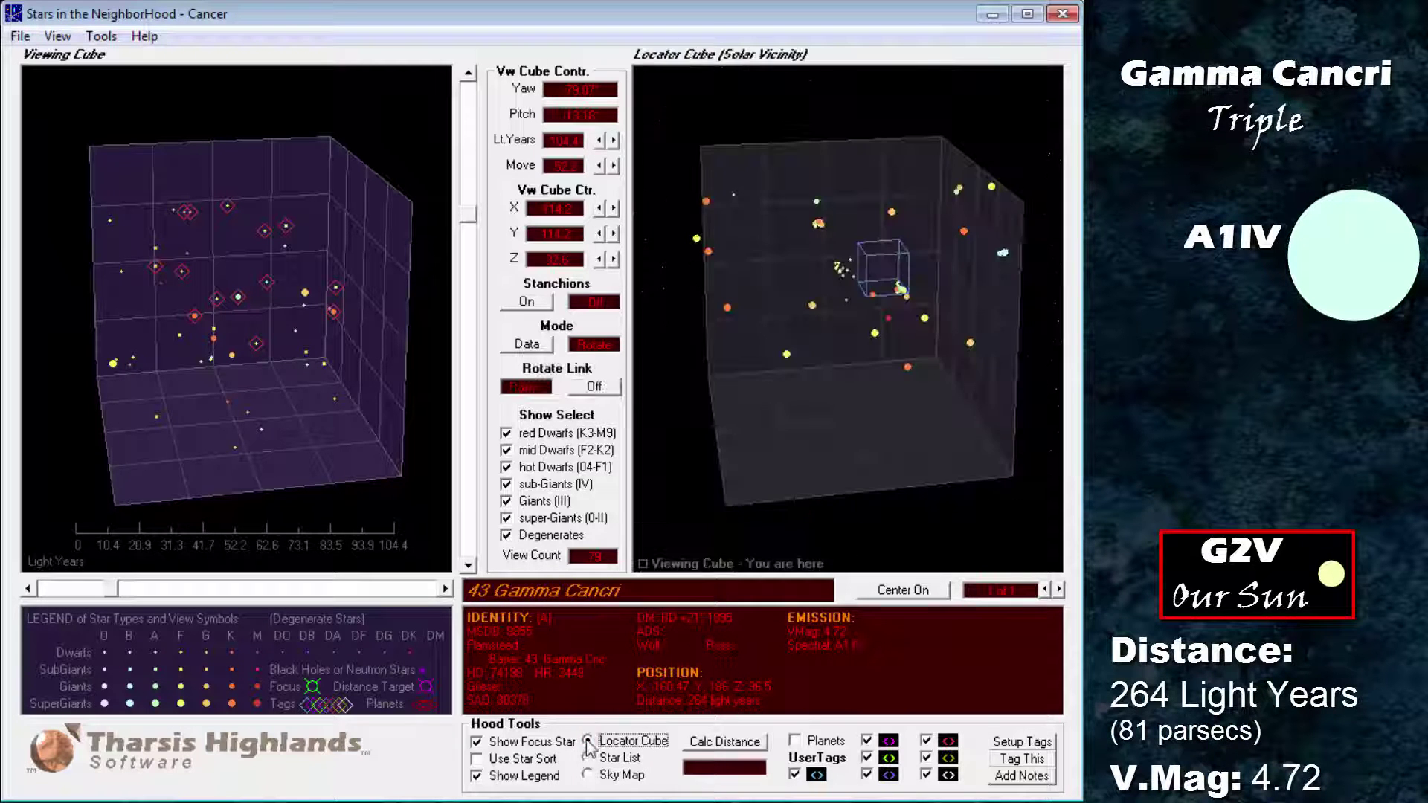
{"action": "left_click_drag", "start_coordinate": [195, 433], "coordinate": [208, 405]}
{"action": "left_click", "coordinate": [903, 590]}
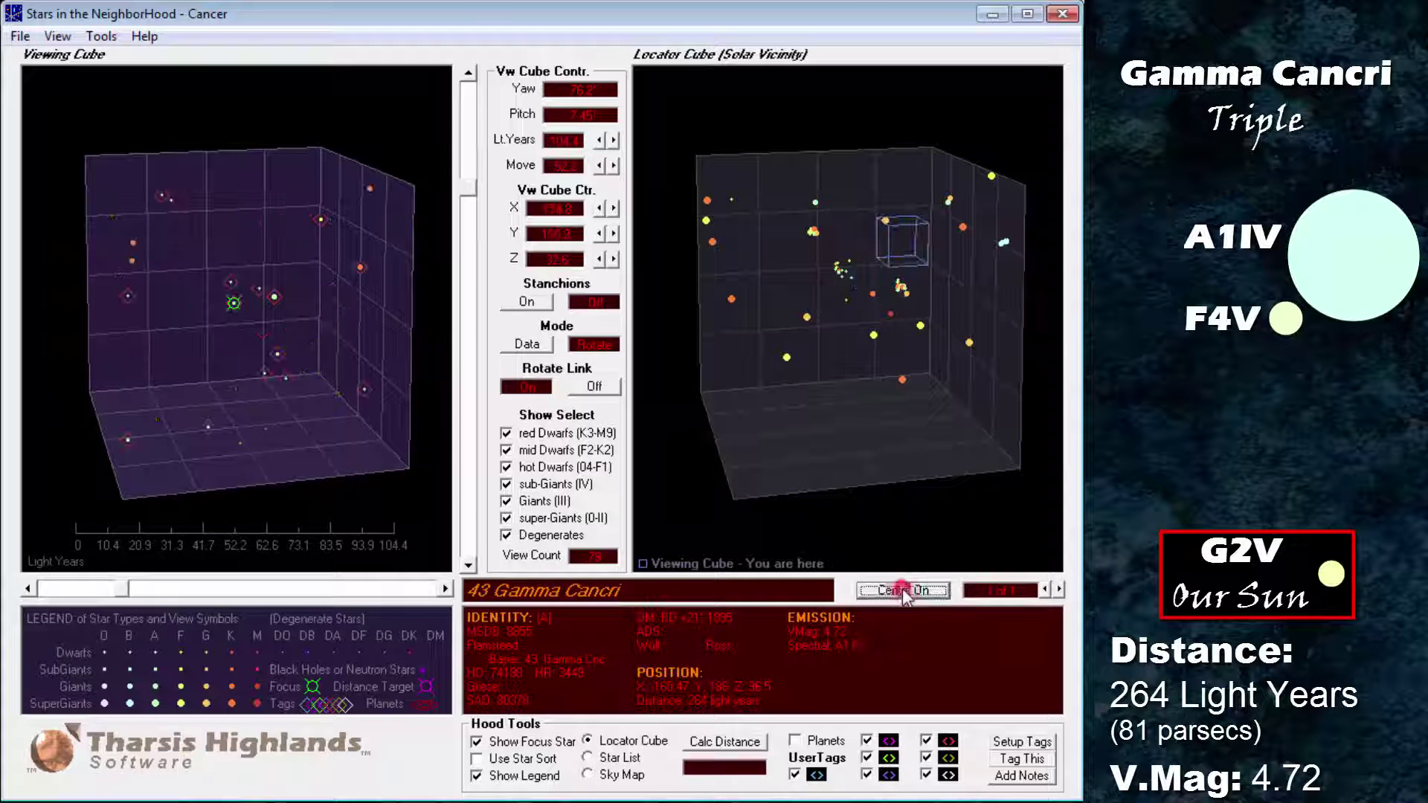
{"action": "mouse_move", "coordinate": [186, 449]}
{"action": "left_mouse_down"}
{"action": "mouse_move", "coordinate": [462, 466]}
{"action": "mouse_move", "coordinate": [345, 479]}
{"action": "mouse_move", "coordinate": [177, 451]}
{"action": "left_mouse_up"}
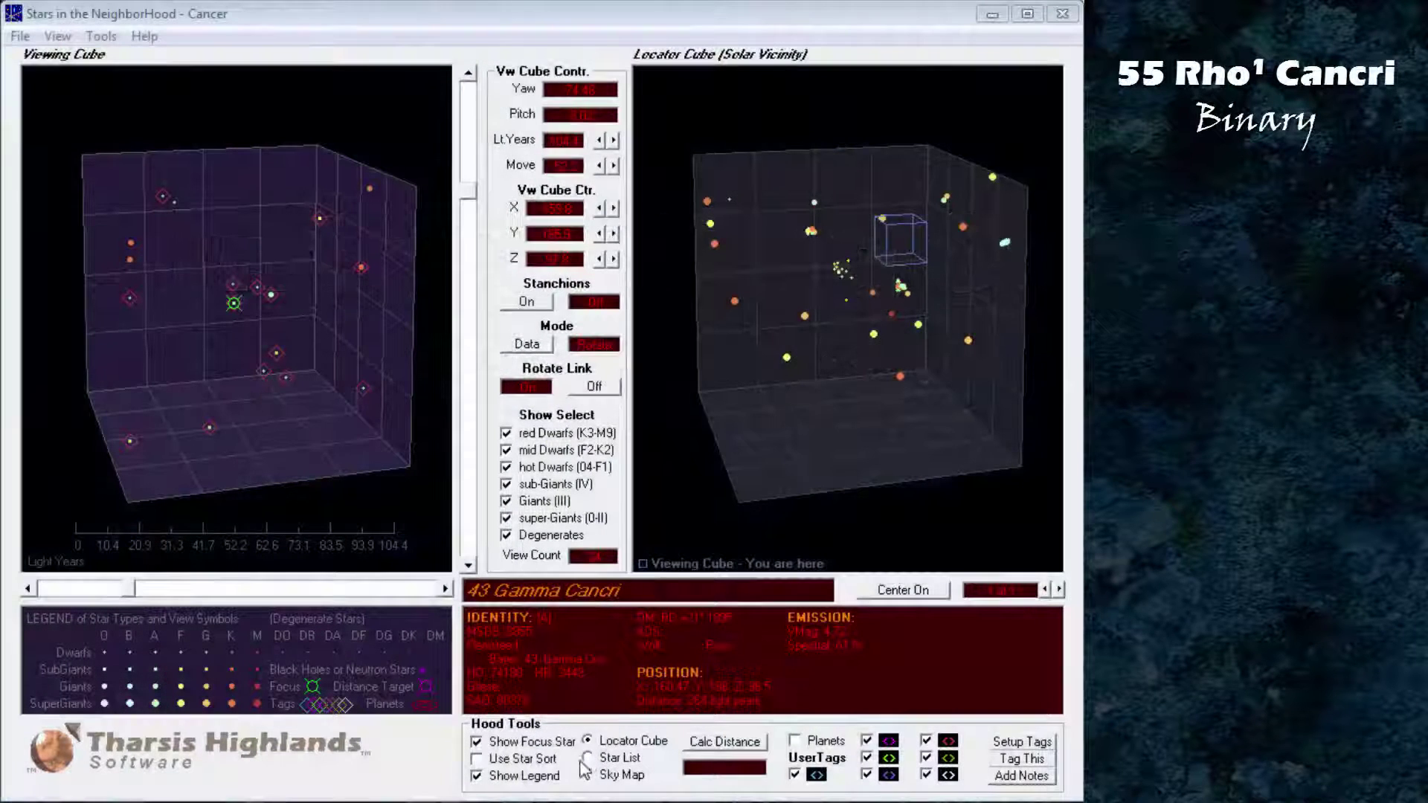
Clear the star list query, search Flam-Bayer '55 cnc', and make 55 Rho 1 Cancri current
{"action": "left_click", "coordinate": [587, 758]}
{"action": "left_click", "coordinate": [689, 511]}
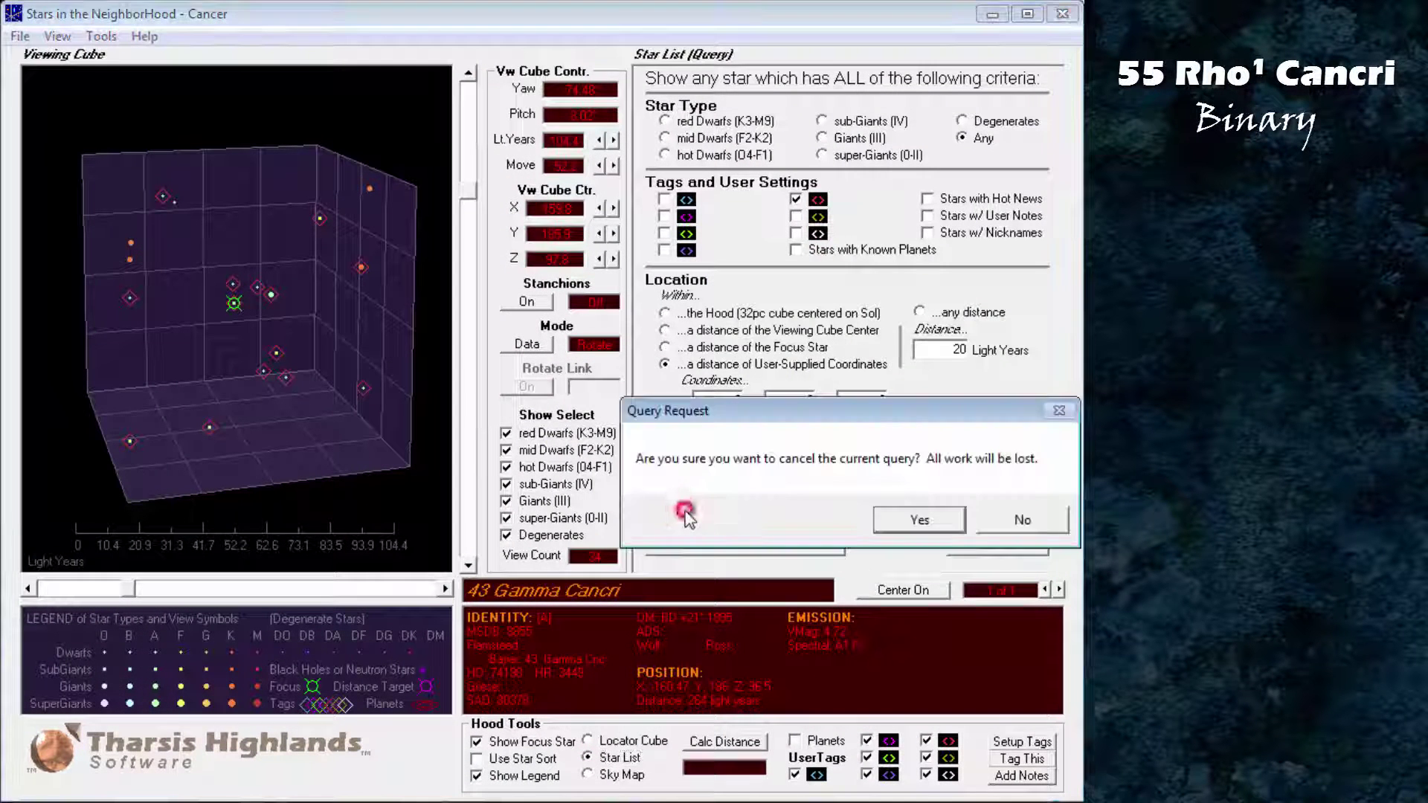
{"action": "left_click", "coordinate": [920, 522]}
{"action": "left_click", "coordinate": [665, 469]}
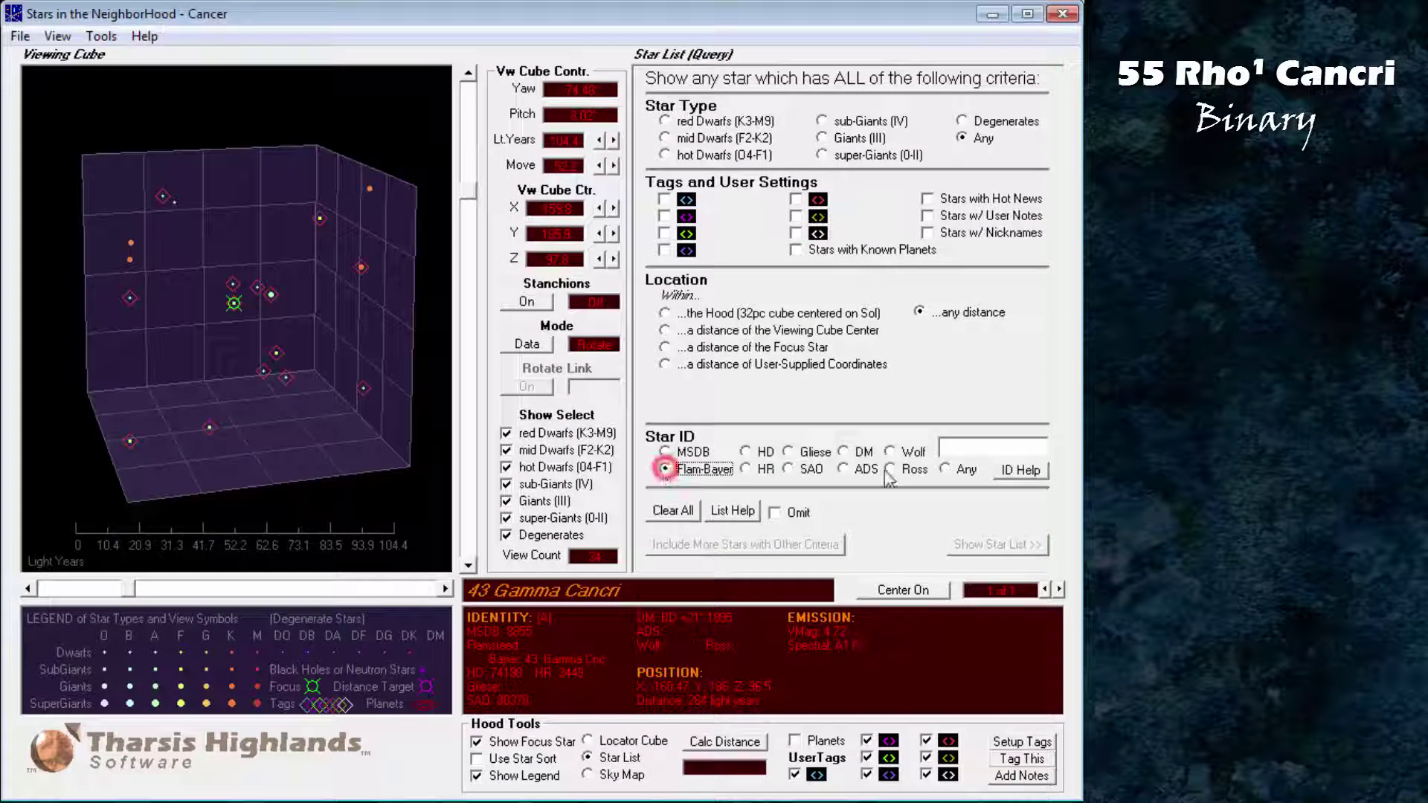
{"action": "type", "text": "55 cnc"}
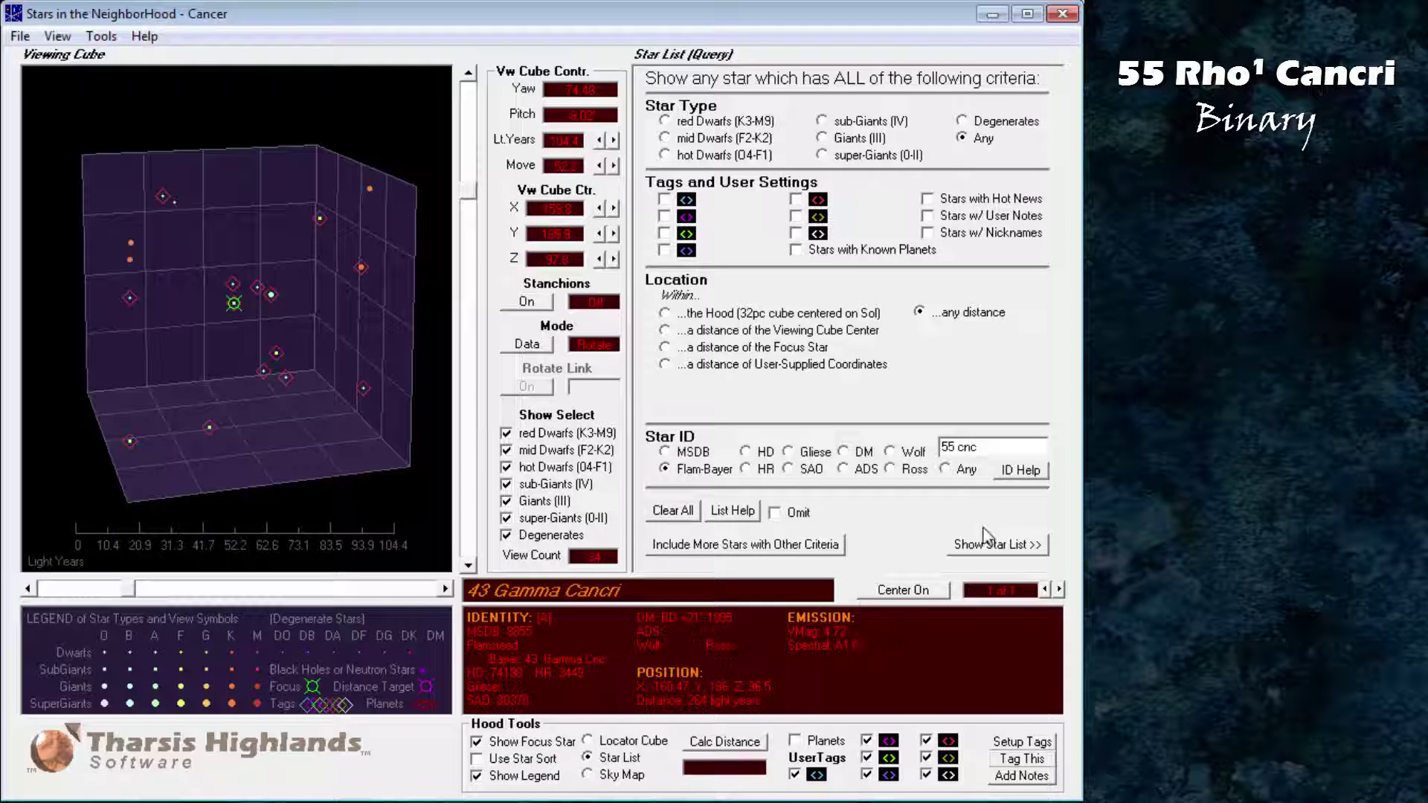
{"action": "left_click", "coordinate": [993, 548]}
{"action": "left_click", "coordinate": [673, 110]}
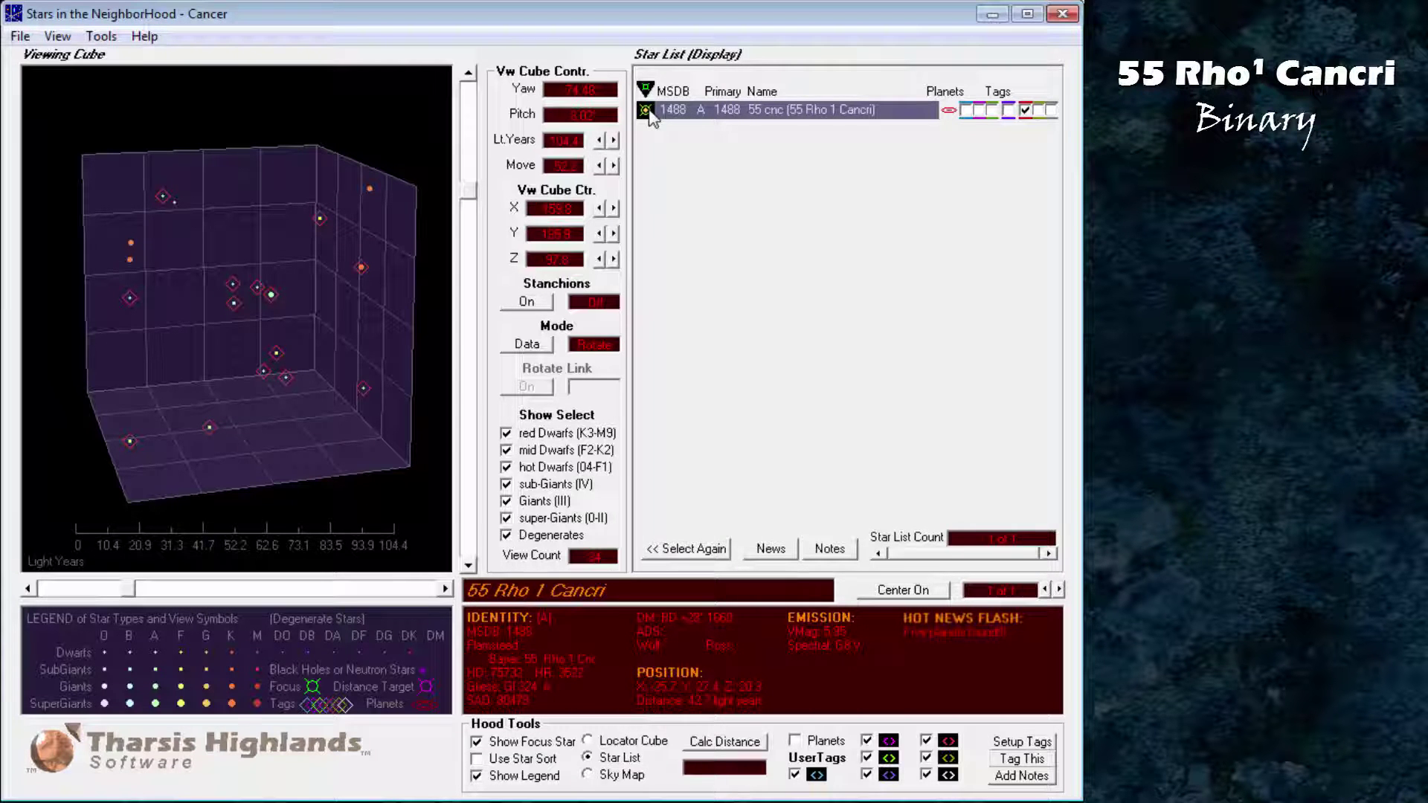
{"action": "left_click", "coordinate": [632, 741]}
Centre the viewing cube on 55 Rho 1 Cancri and hide the red dwarf stars
{"action": "left_click", "coordinate": [903, 590]}
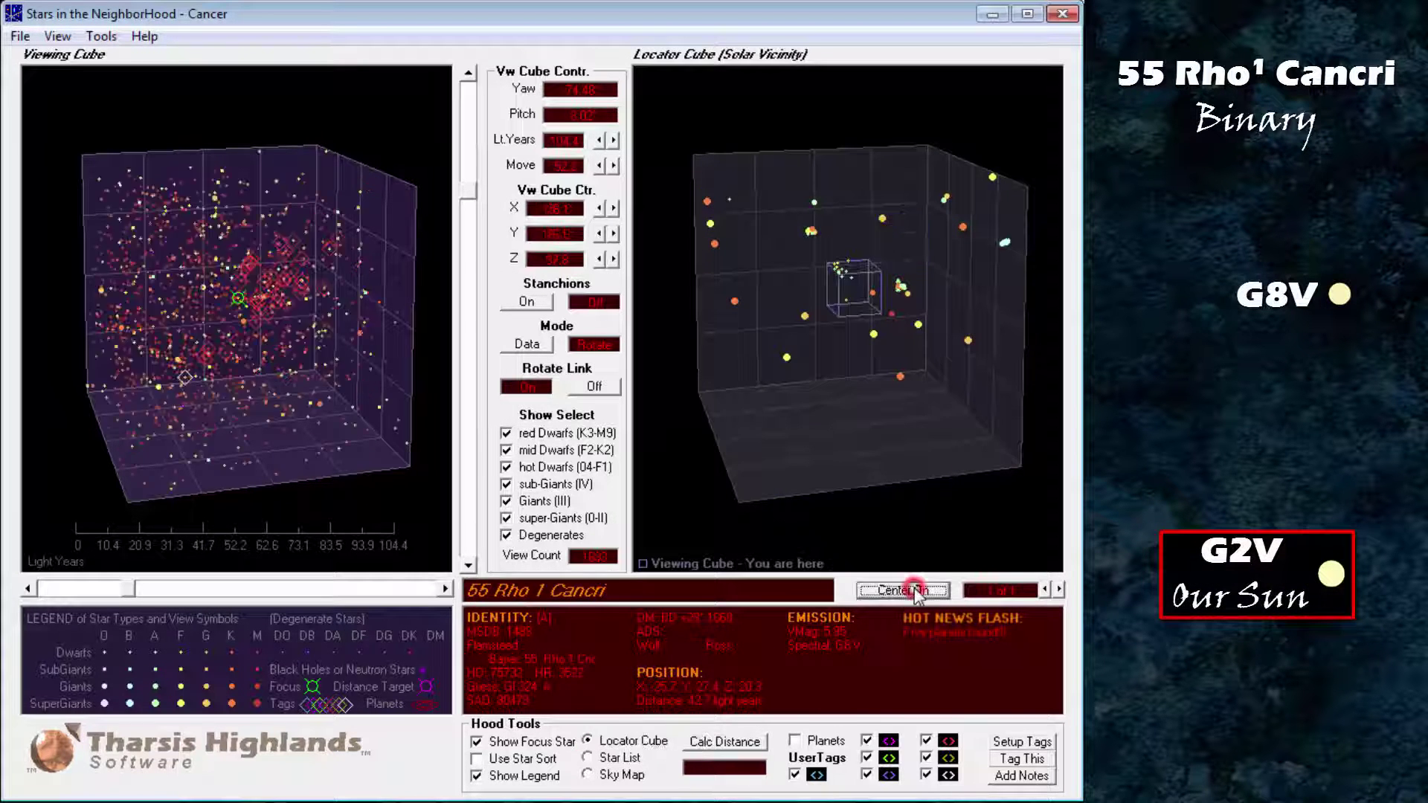
{"action": "left_click_drag", "start_coordinate": [113, 410], "coordinate": [82, 440]}
{"action": "left_click", "coordinate": [507, 433]}
Halve the cube span to 52.2 light years and toggle the markers for stars with planets
{"action": "left_click", "coordinate": [600, 140]}
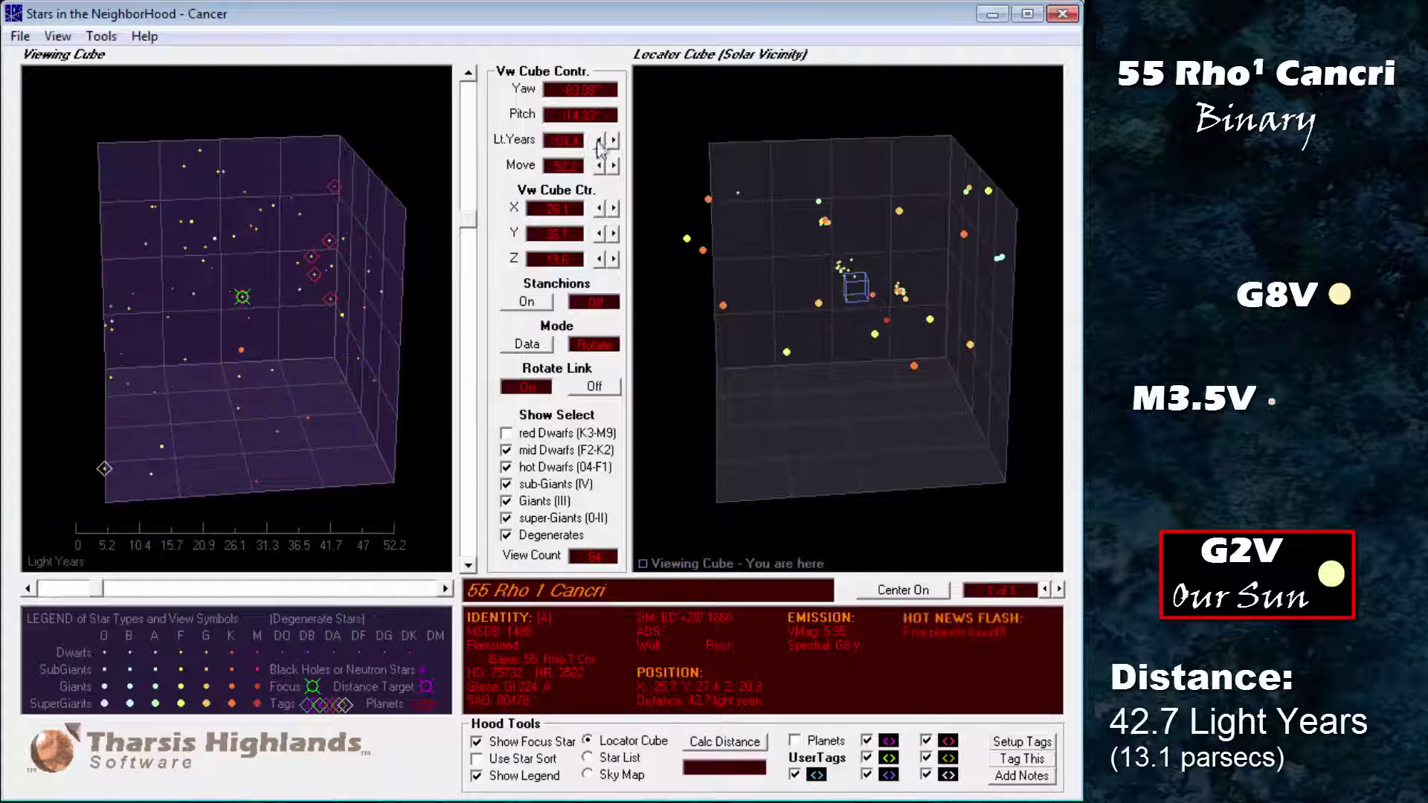
{"action": "left_click_drag", "start_coordinate": [186, 459], "coordinate": [284, 437]}
{"action": "left_click", "coordinate": [794, 741]}
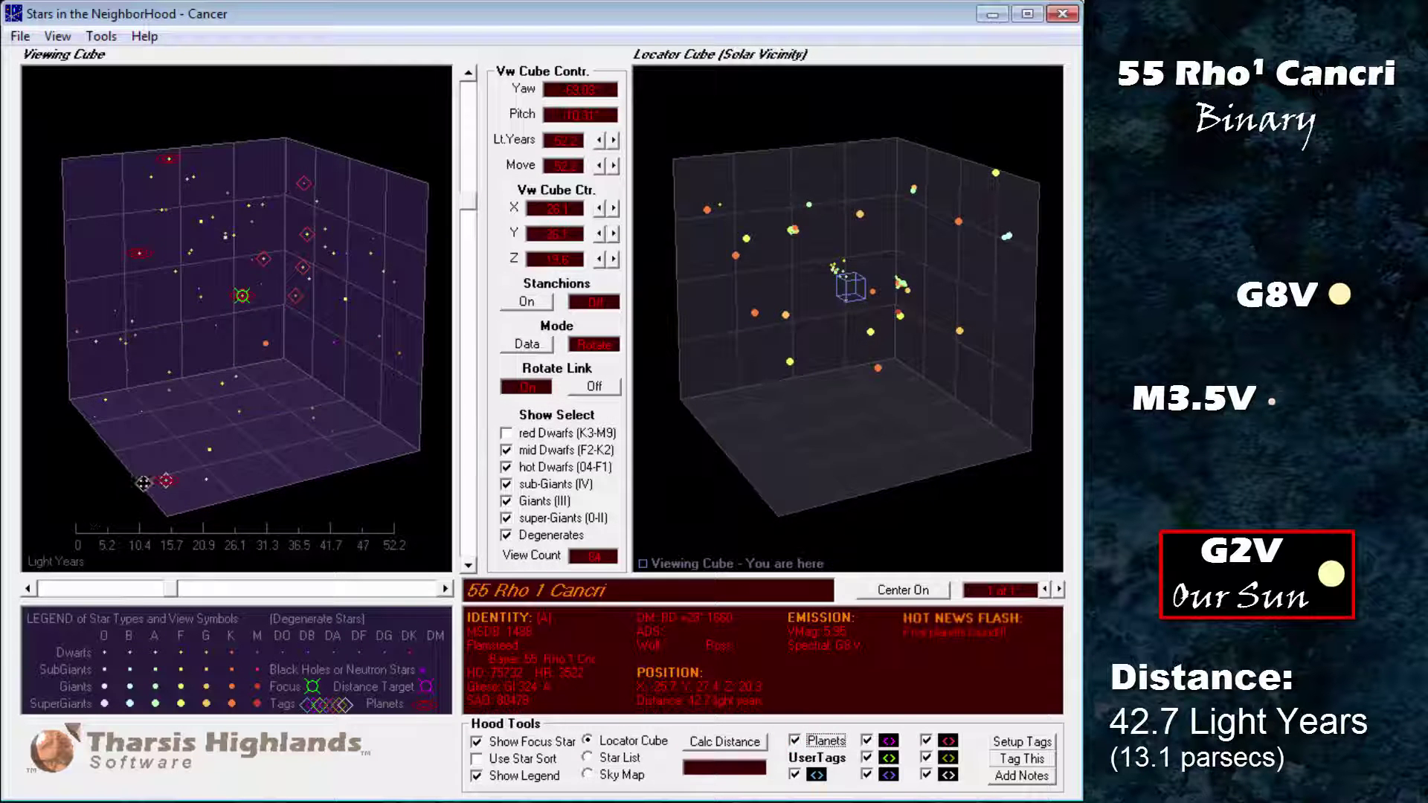
{"action": "mouse_move", "coordinate": [143, 482]}
{"action": "left_mouse_down"}
{"action": "mouse_move", "coordinate": [204, 494]}
{"action": "mouse_move", "coordinate": [350, 479]}
{"action": "mouse_move", "coordinate": [121, 471]}
{"action": "left_mouse_up"}
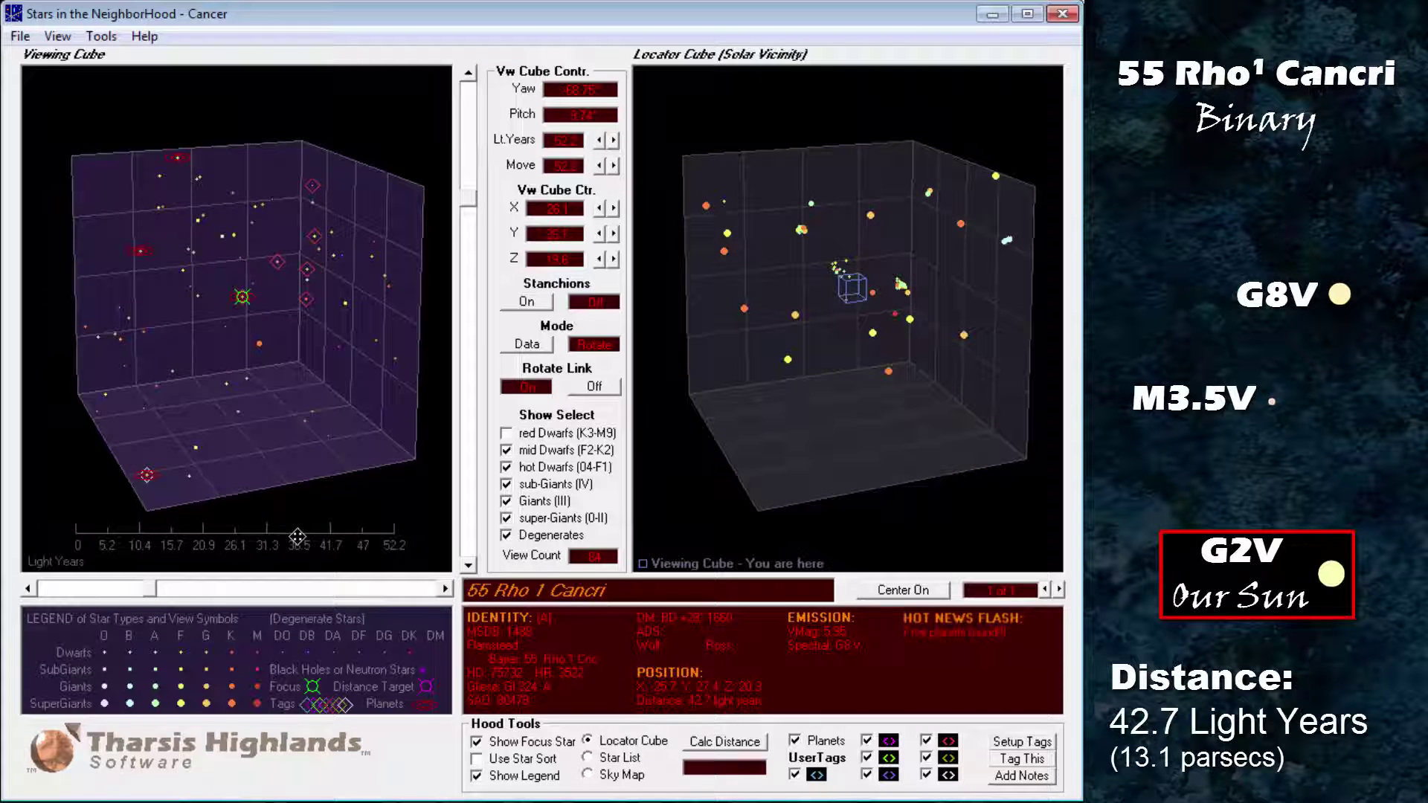
{"action": "left_click", "coordinate": [795, 741]}
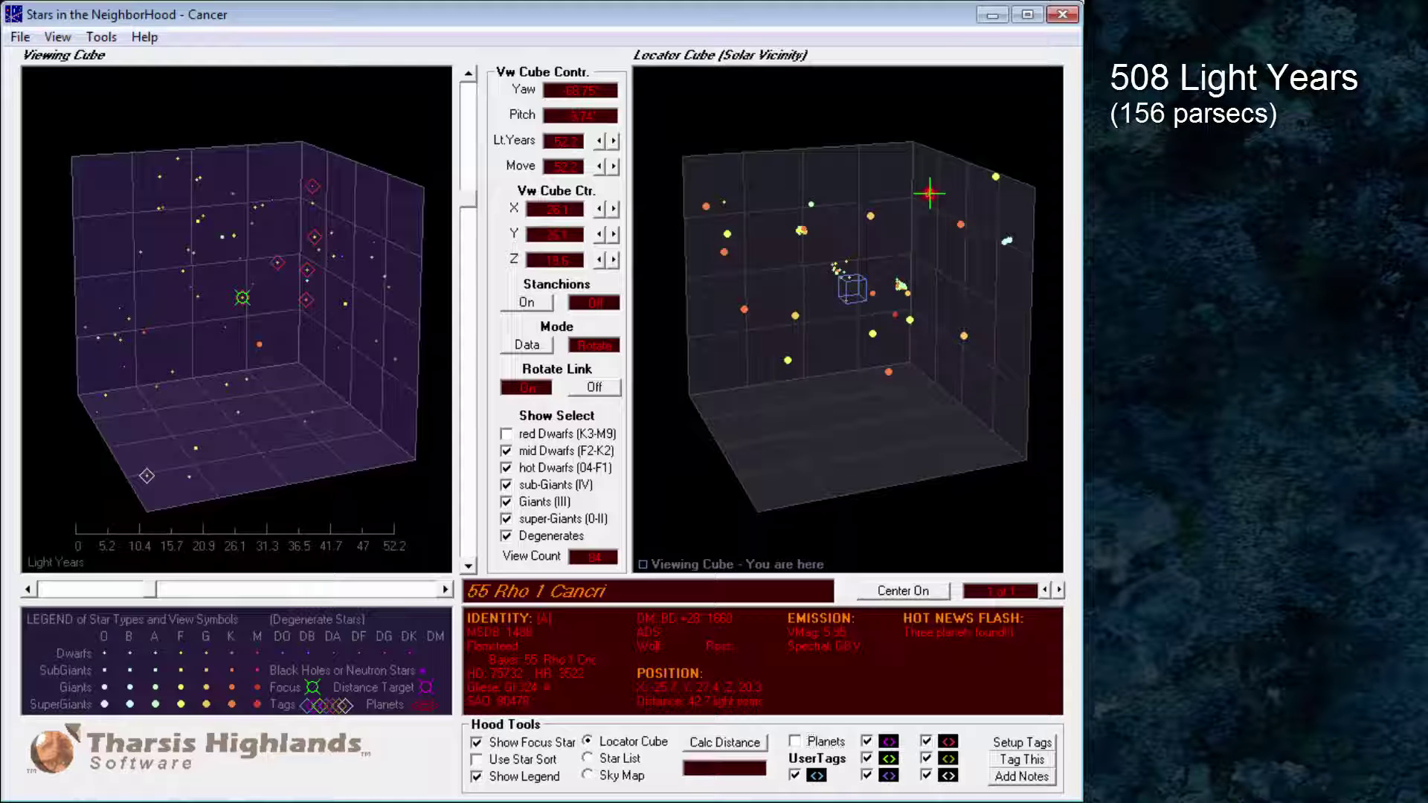
Identify the Praesepe and Hyades cluster markers in the Locator Cube, then rotate both linked cubes
{"action": "left_click", "coordinate": [929, 193]}
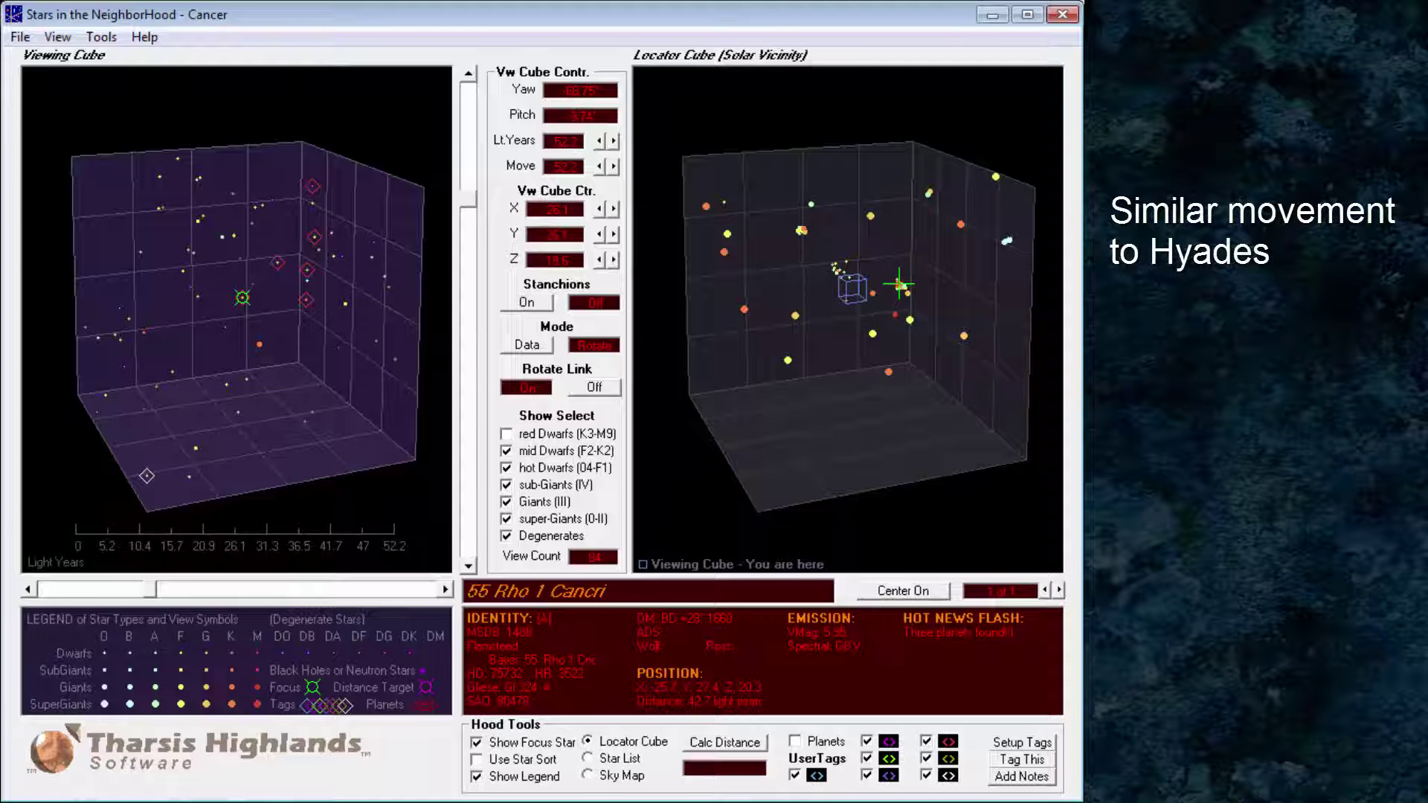
{"action": "mouse_move", "coordinate": [900, 285]}
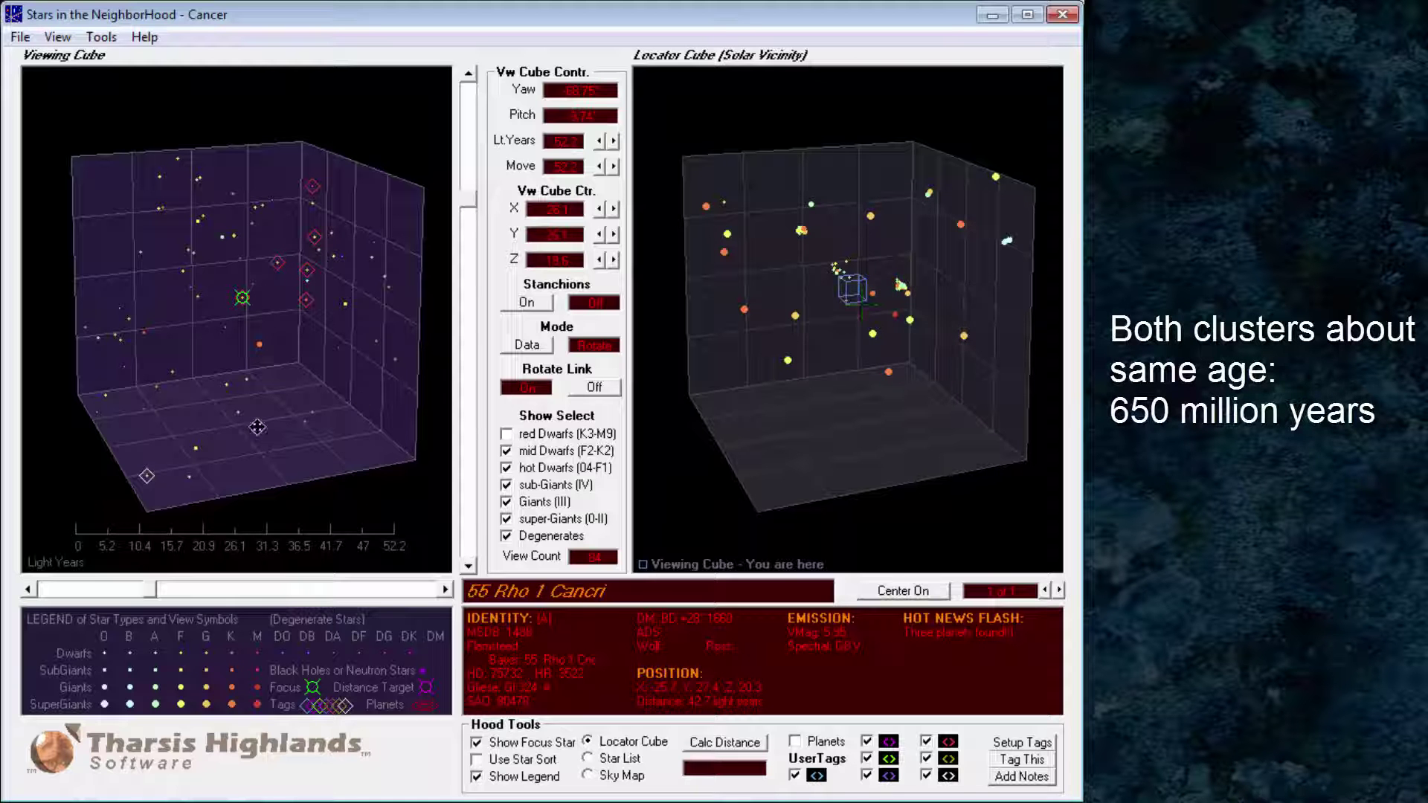
{"action": "left_click_drag", "start_coordinate": [223, 451], "coordinate": [267, 468]}
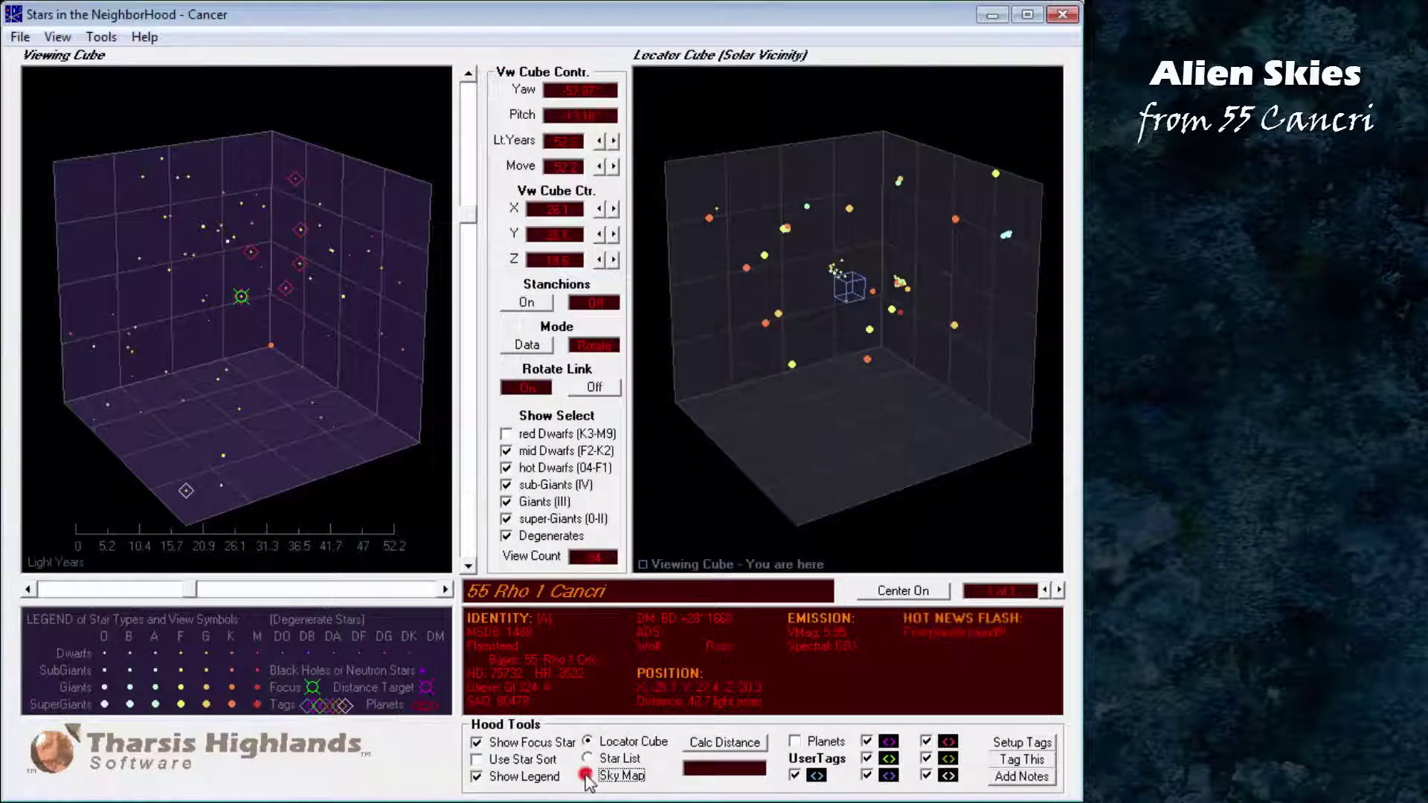
Show a close-up of one alien sky region from 55 Rho 1 Cancri, trying Distance before Natural brightness
{"action": "left_click", "coordinate": [587, 775]}
{"action": "left_click", "coordinate": [652, 543]}
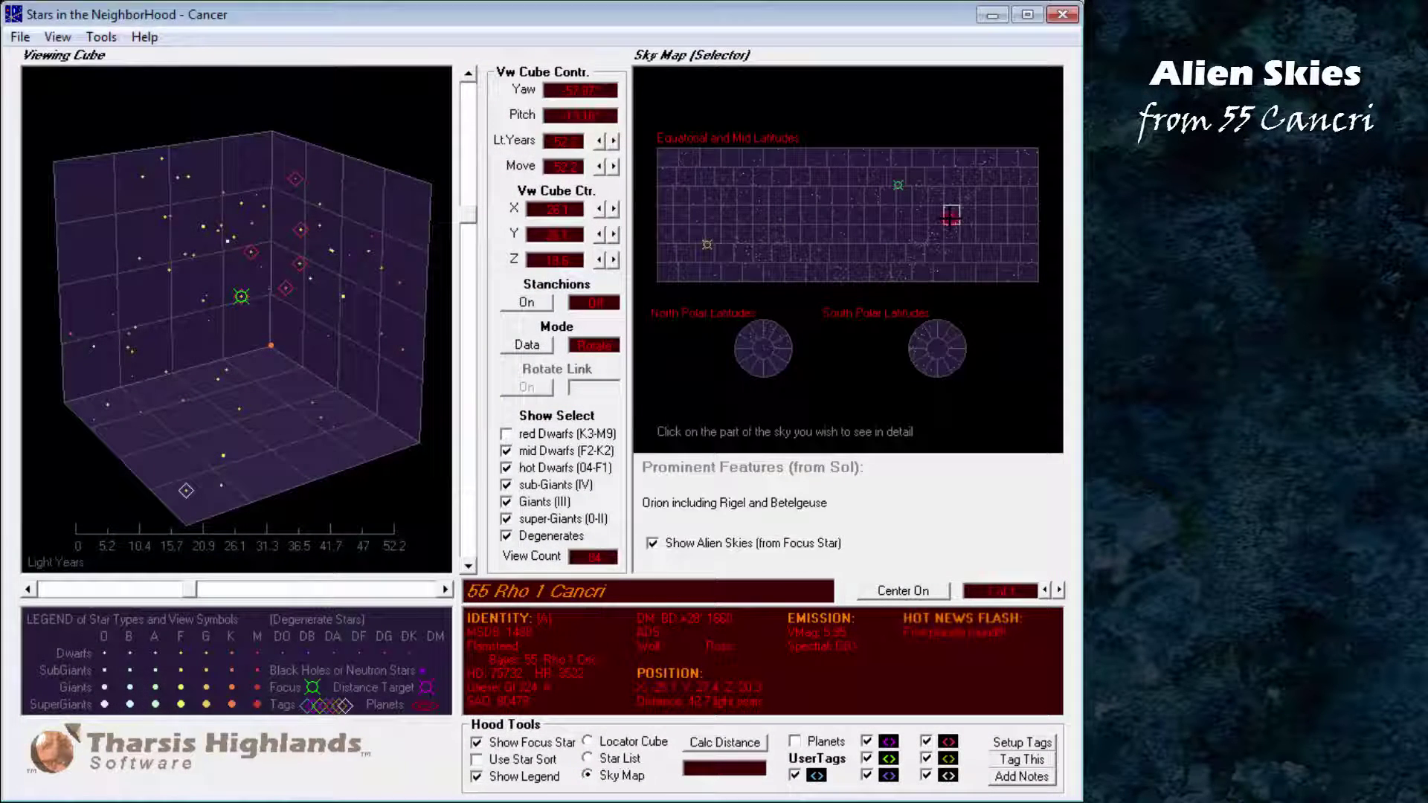
{"action": "left_click", "coordinate": [947, 216]}
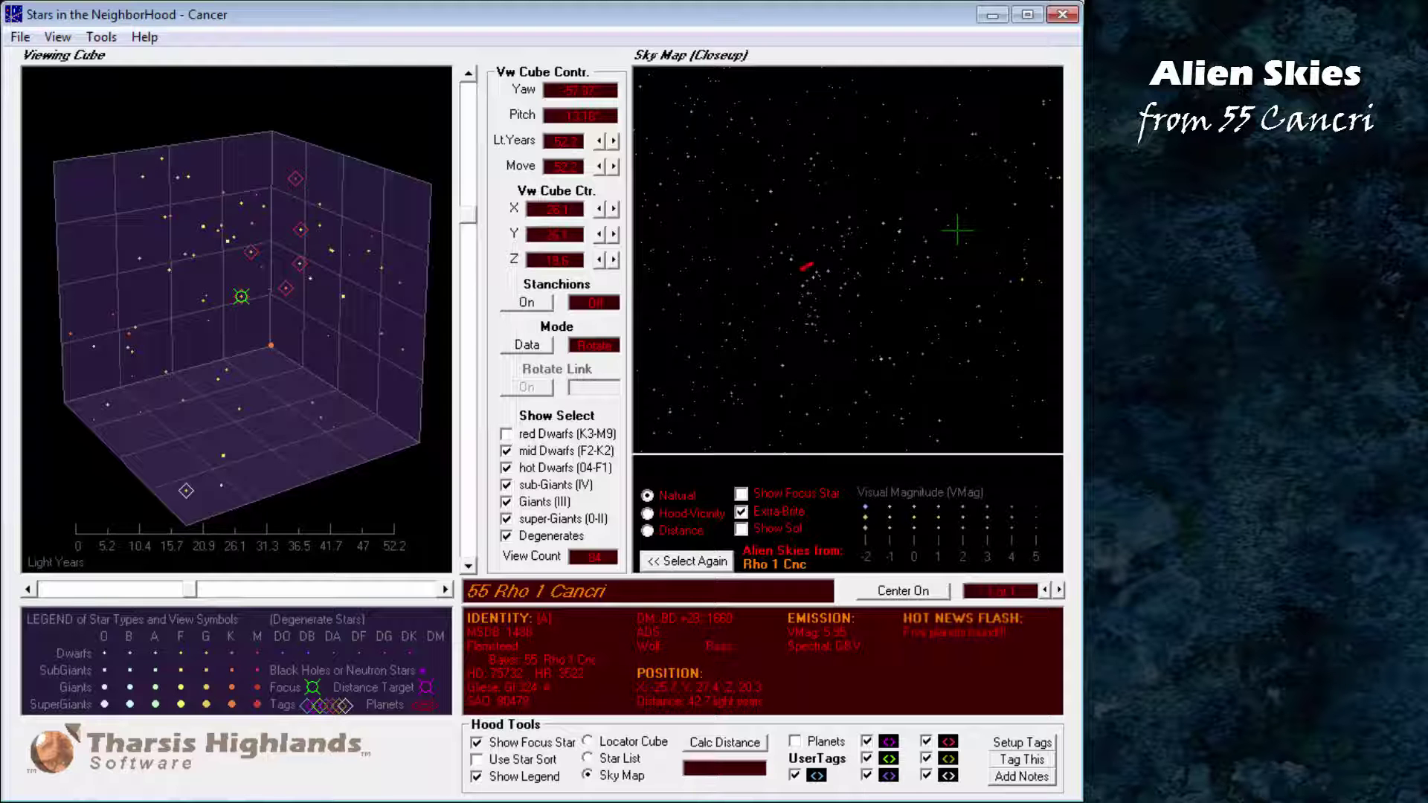
{"action": "left_click", "coordinate": [648, 531]}
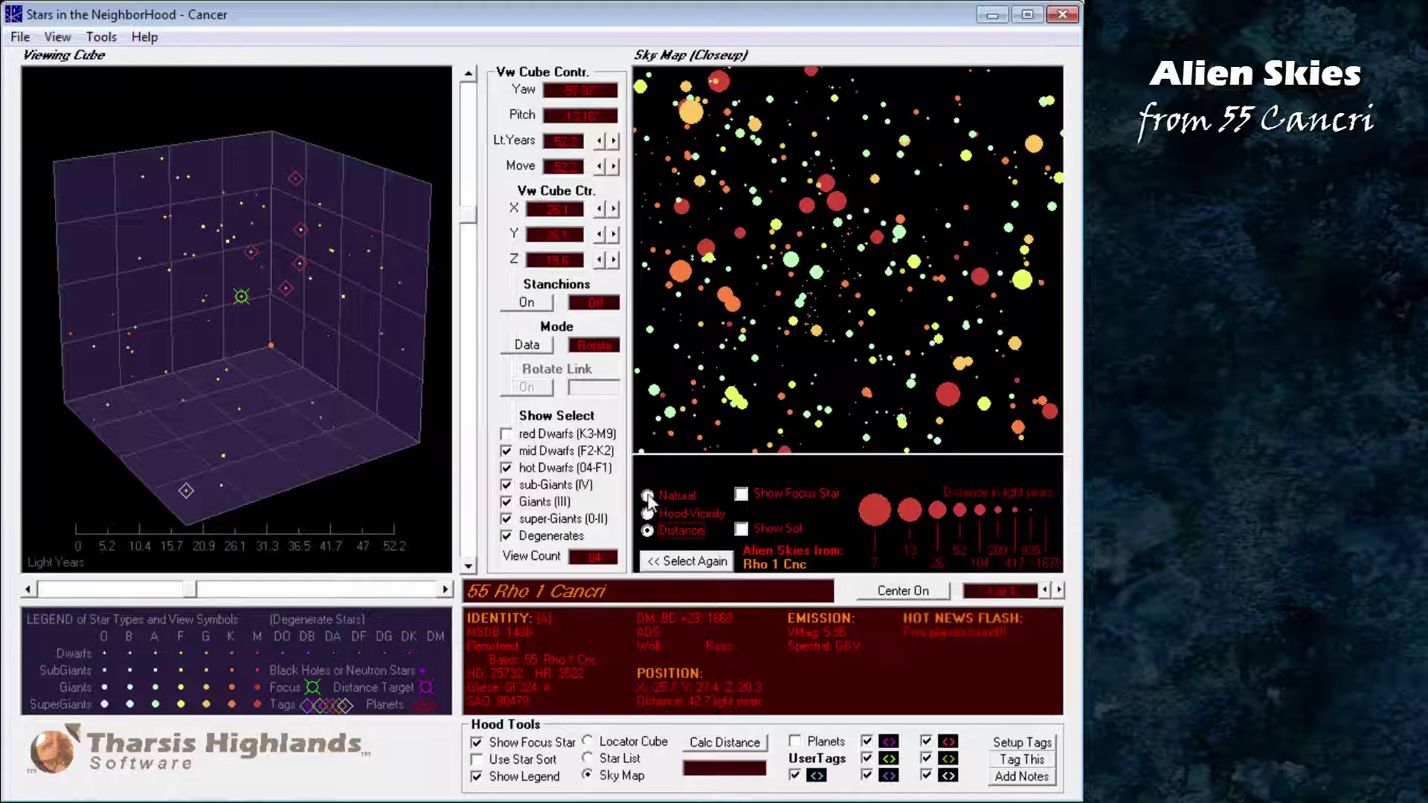
{"action": "left_click", "coordinate": [648, 495]}
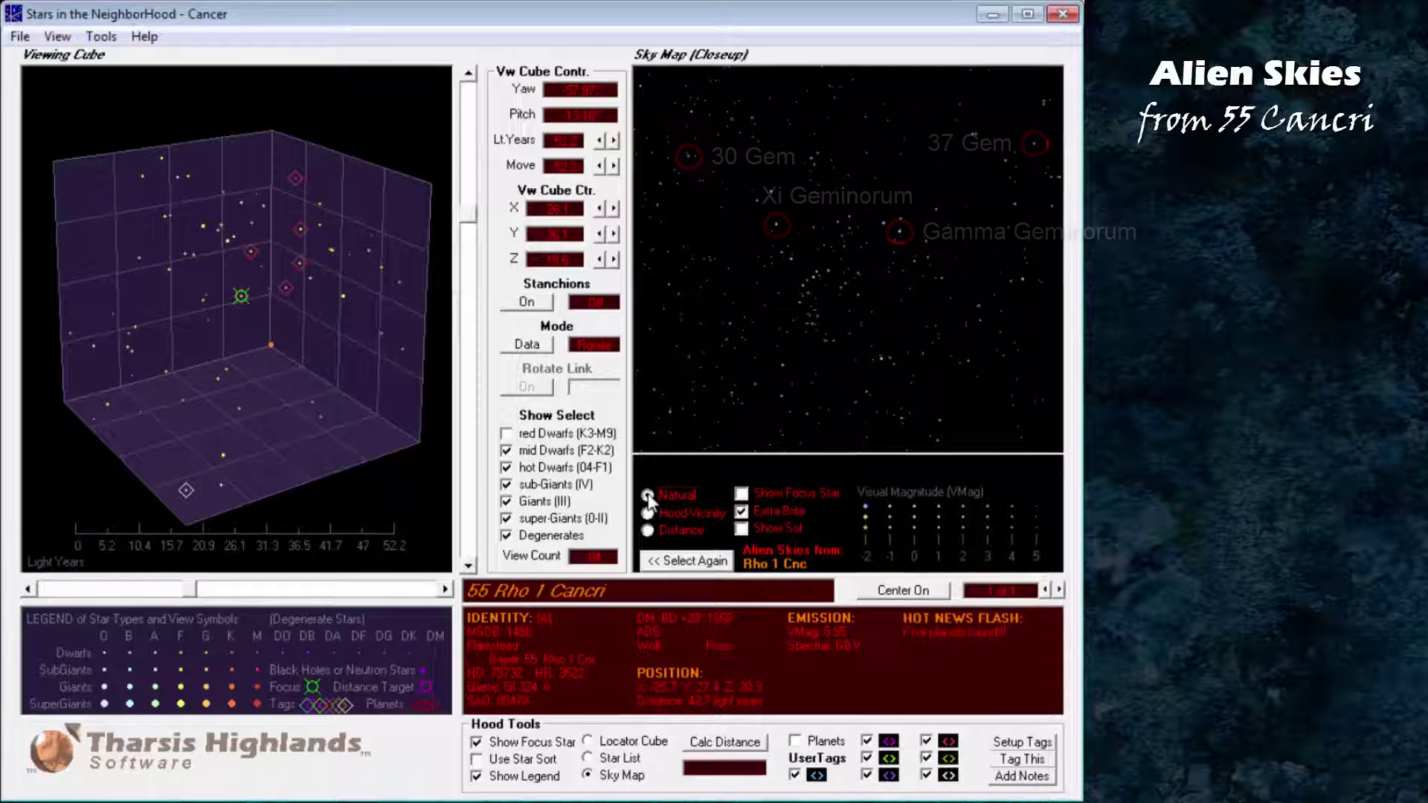
Choose a different equatorial grid cell to show the alien sky around Castor
{"action": "left_click", "coordinate": [688, 561]}
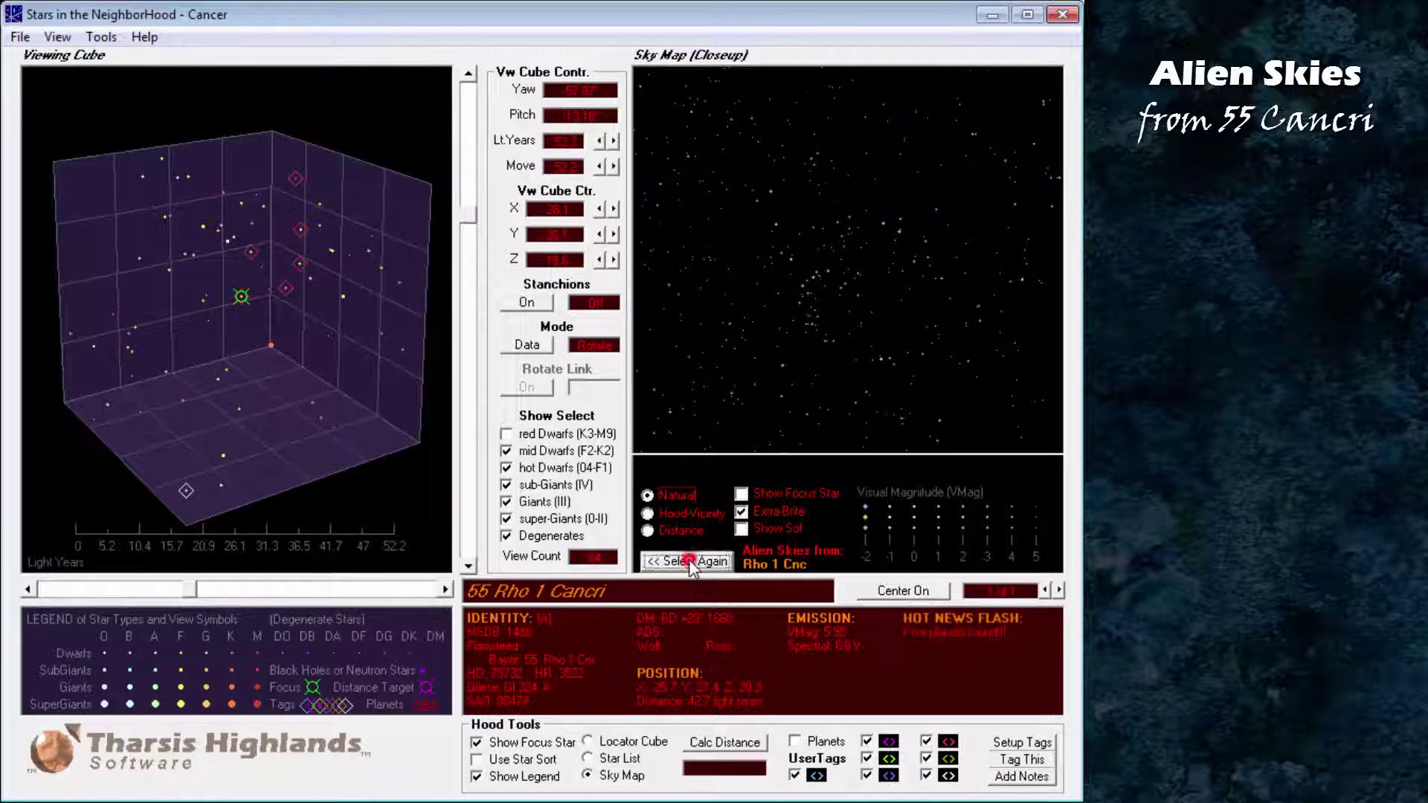
{"action": "left_click", "coordinate": [983, 194]}
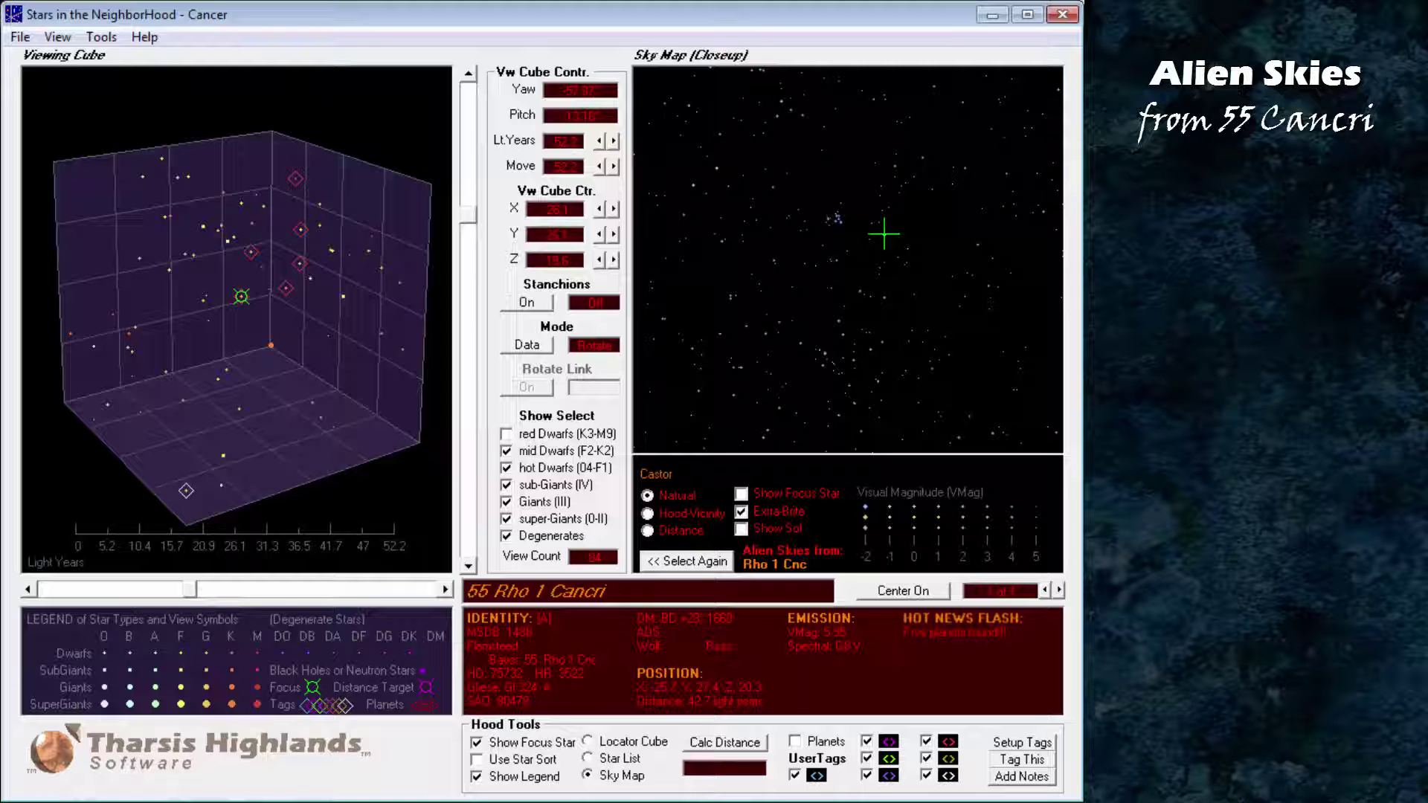
Show a new region of 55 Rho 1 Cancri's sky with Sol marked, and read nearby star names
{"action": "left_click", "coordinate": [699, 560]}
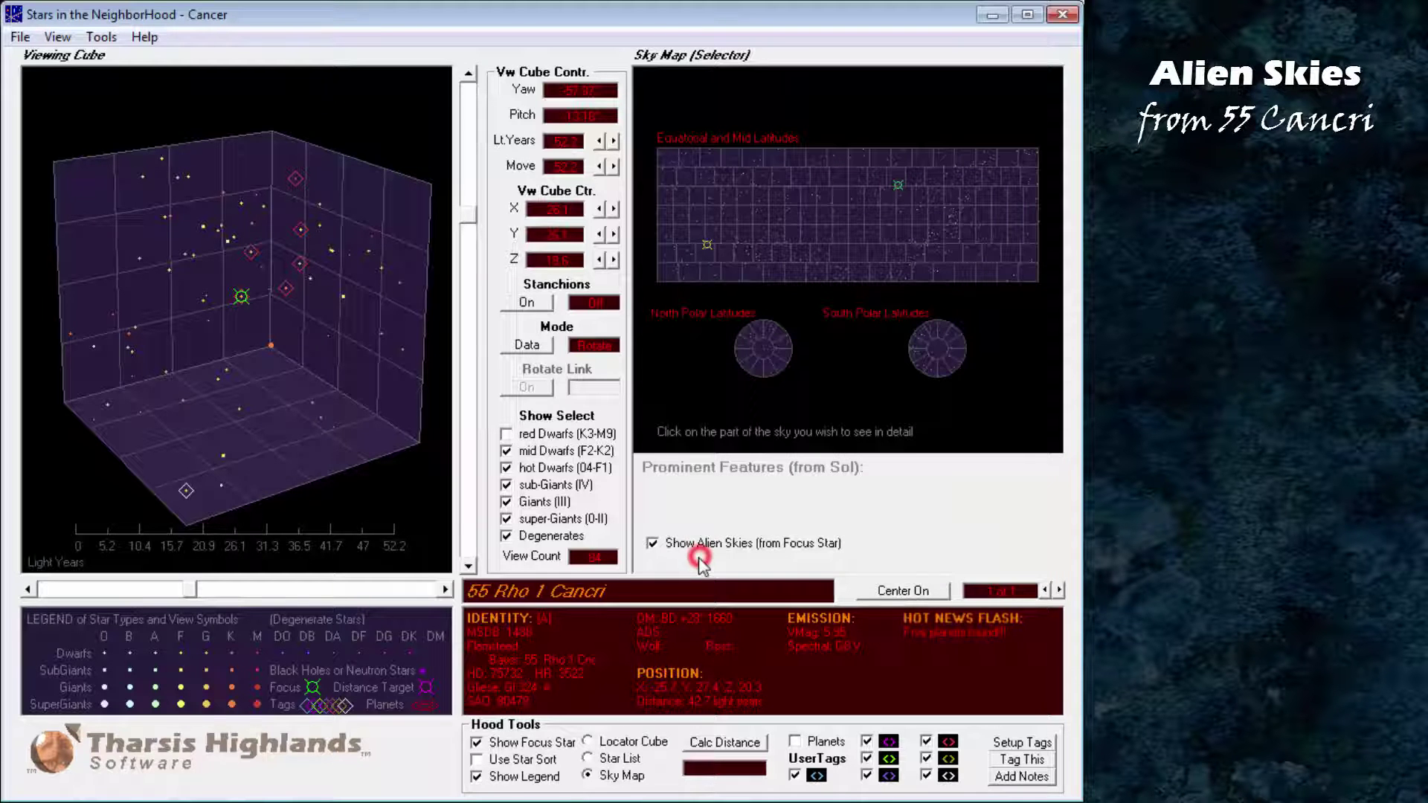
{"action": "left_click", "coordinate": [705, 247]}
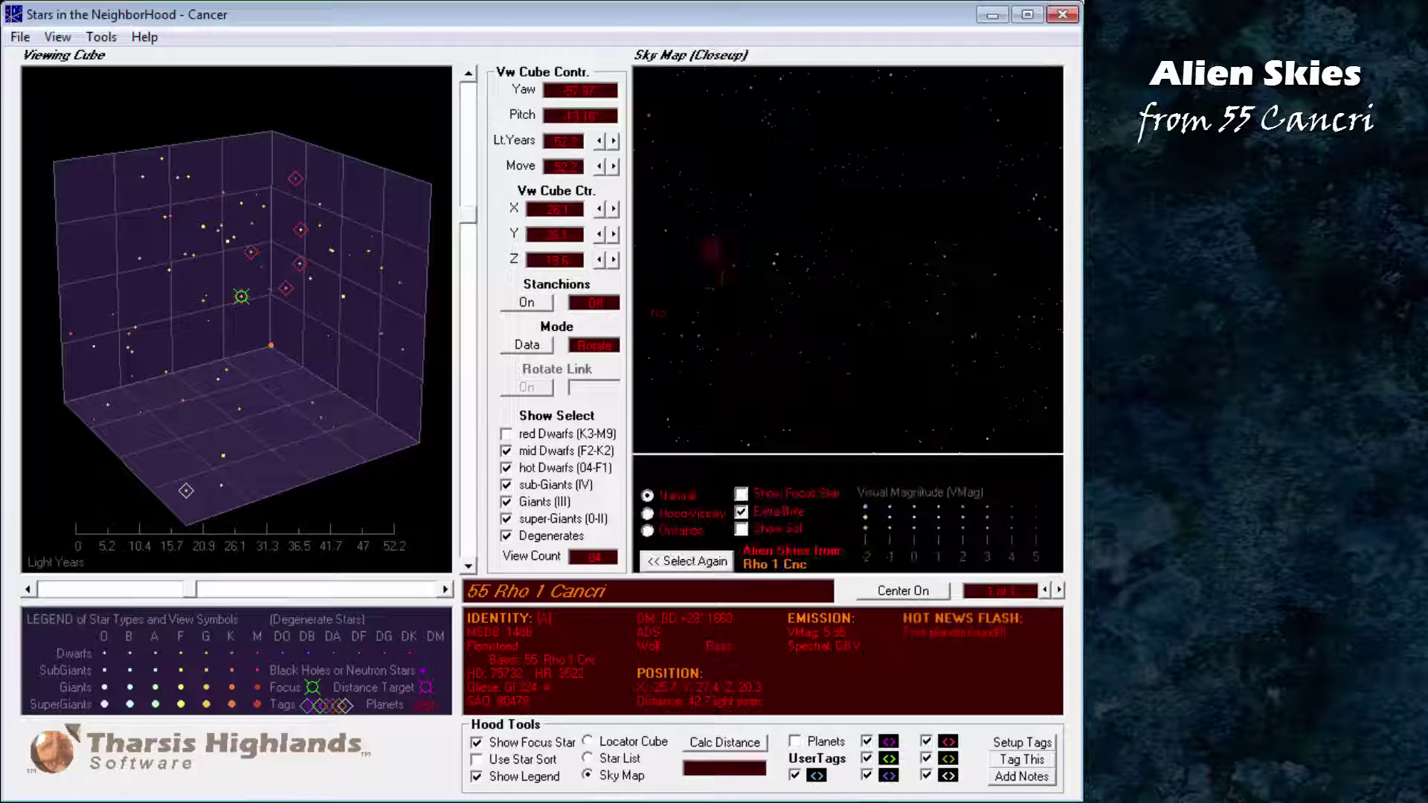
{"action": "left_click", "coordinate": [741, 529]}
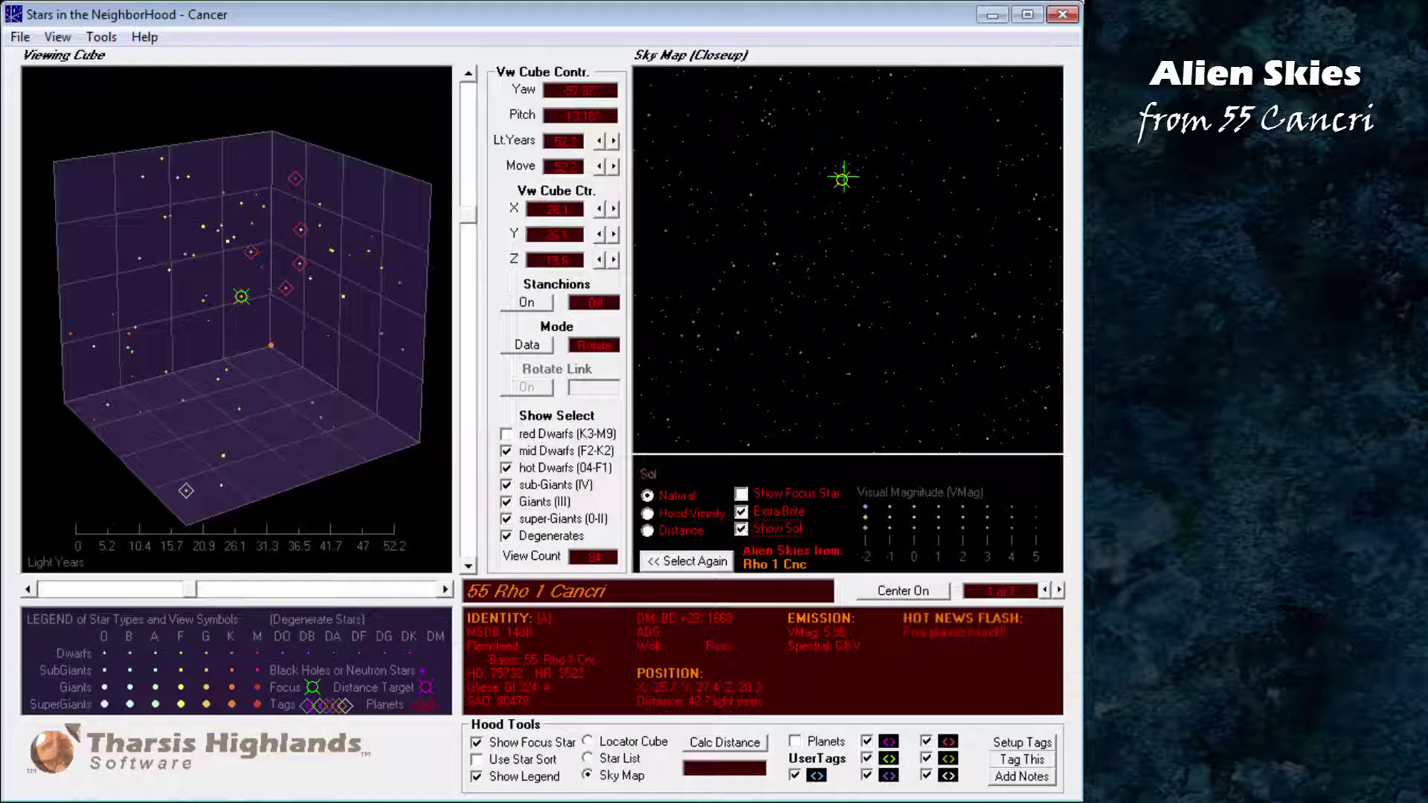
{"action": "mouse_move", "coordinate": [843, 168]}
{"action": "mouse_move", "coordinate": [774, 265]}
{"action": "mouse_move", "coordinate": [866, 224]}
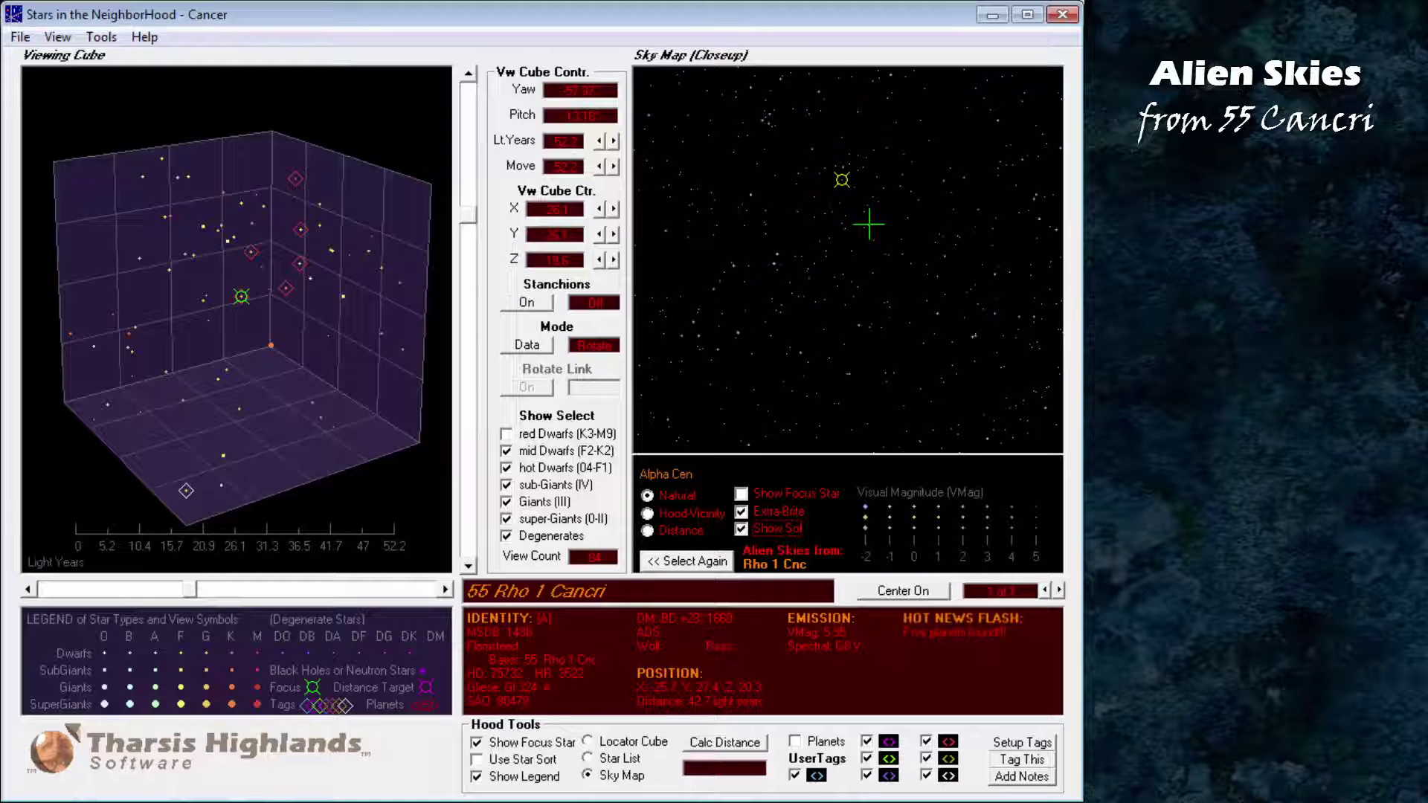